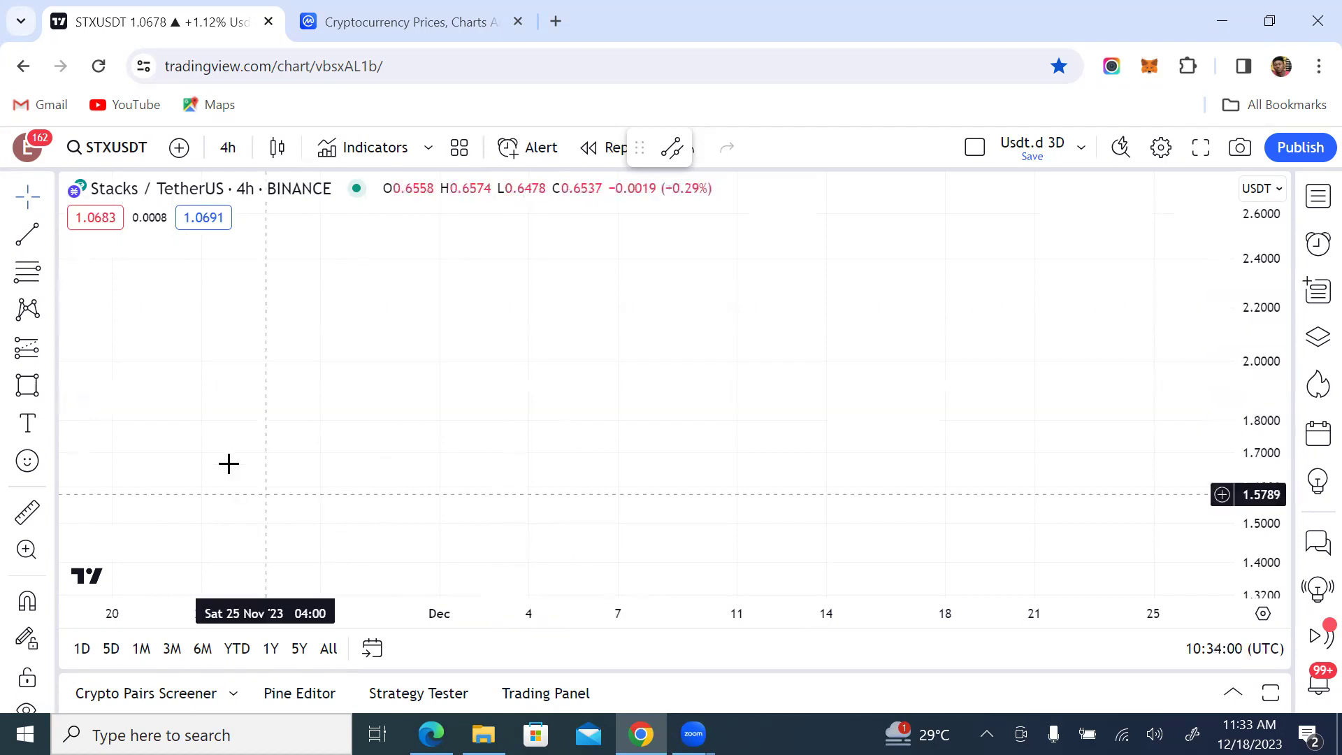
# - Draw a rising zigzag with the Polyline tool on the empty chart, with two pullbacks, from about 1.61 up to about 2.60
pyautogui.scroll(-3, 40, 514)
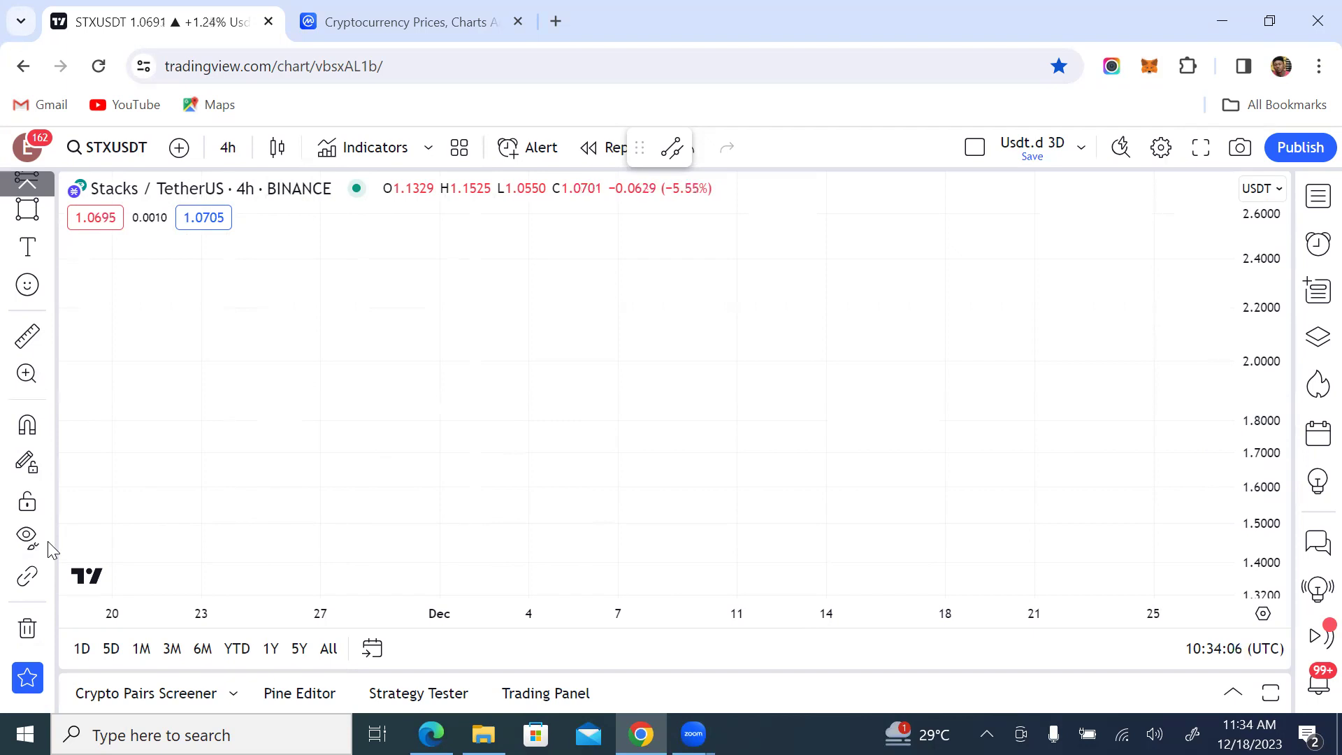
pyautogui.scroll(3, 48, 539)
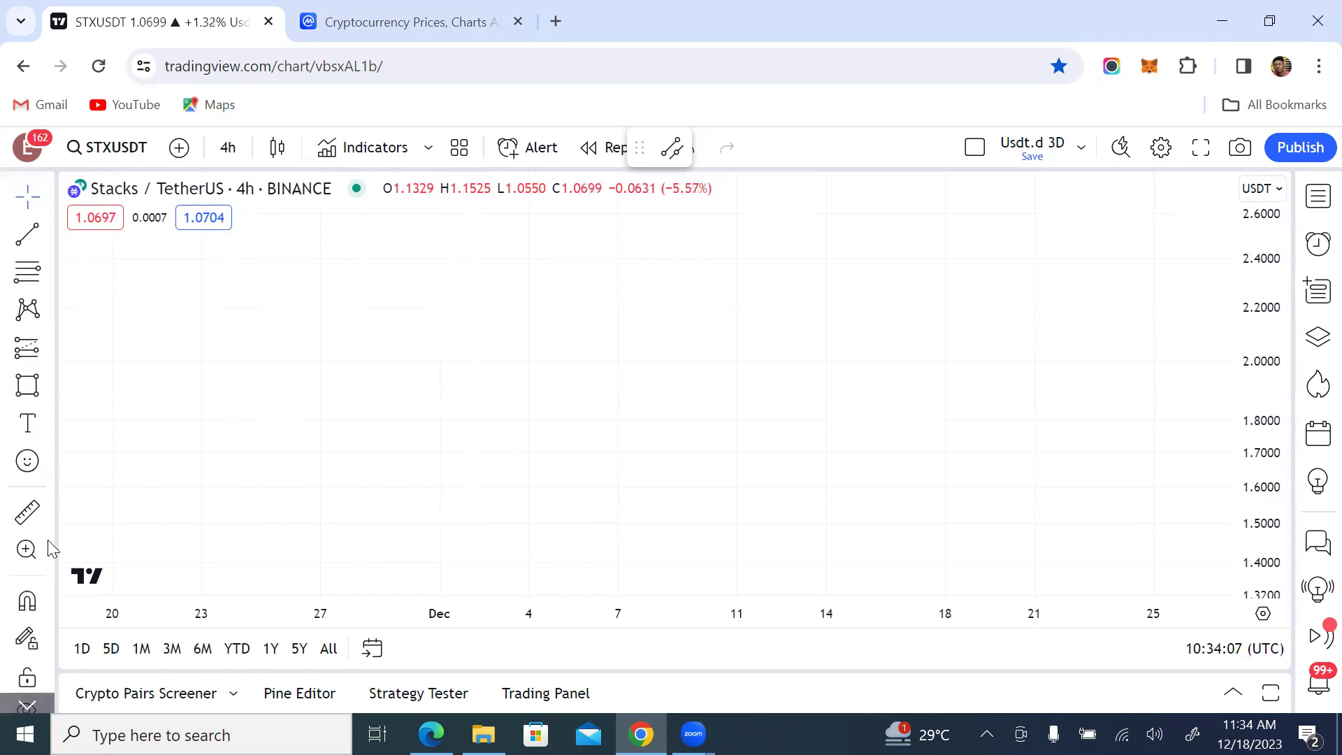
pyautogui.click(53, 385)
pyautogui.scroll(-3, 126, 570)
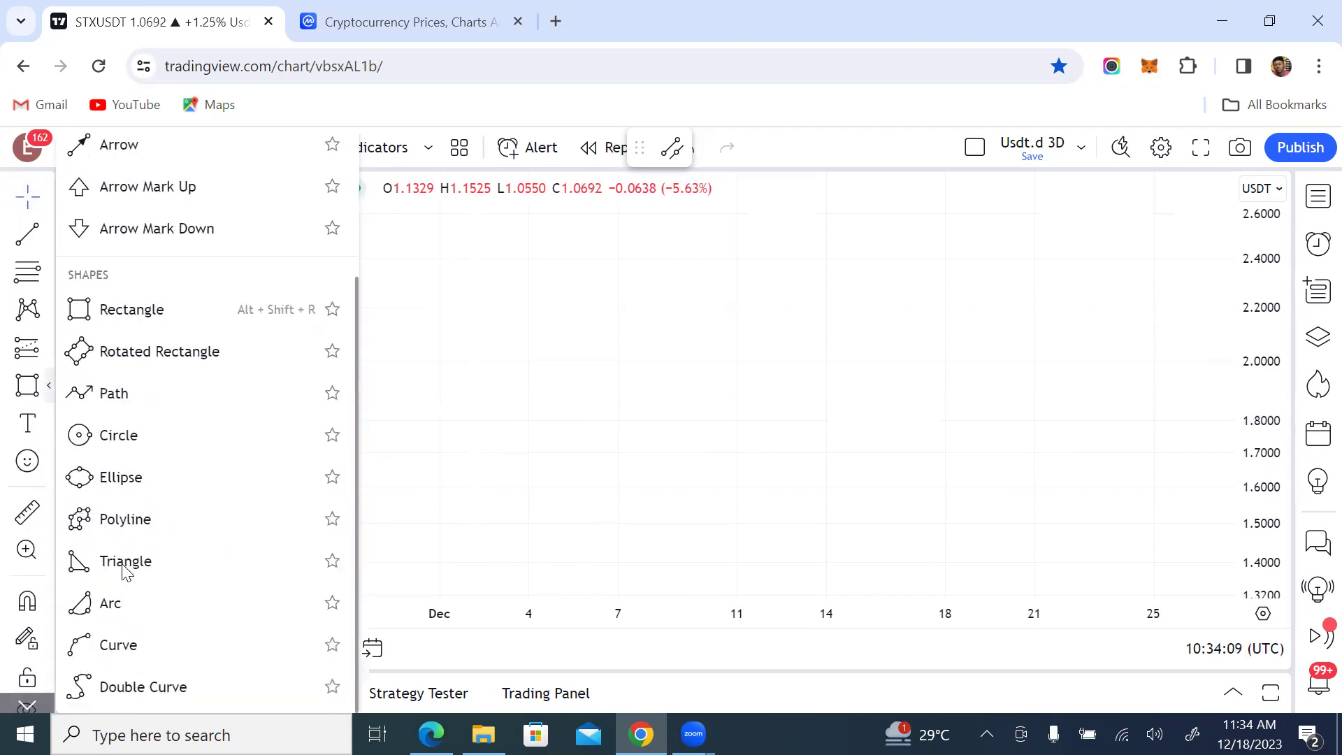
pyautogui.click(115, 521)
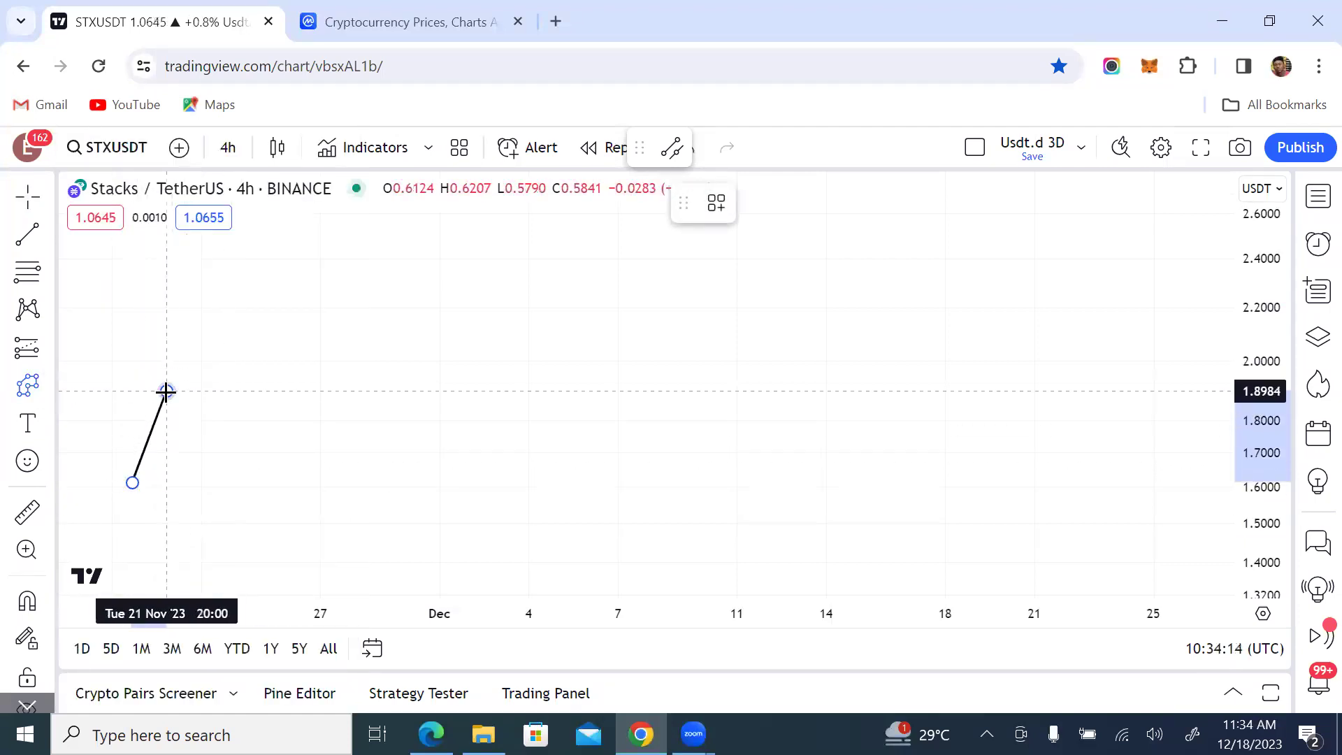
pyautogui.click(166, 390)
pyautogui.click(201, 478)
pyautogui.click(251, 329)
pyautogui.click(296, 446)
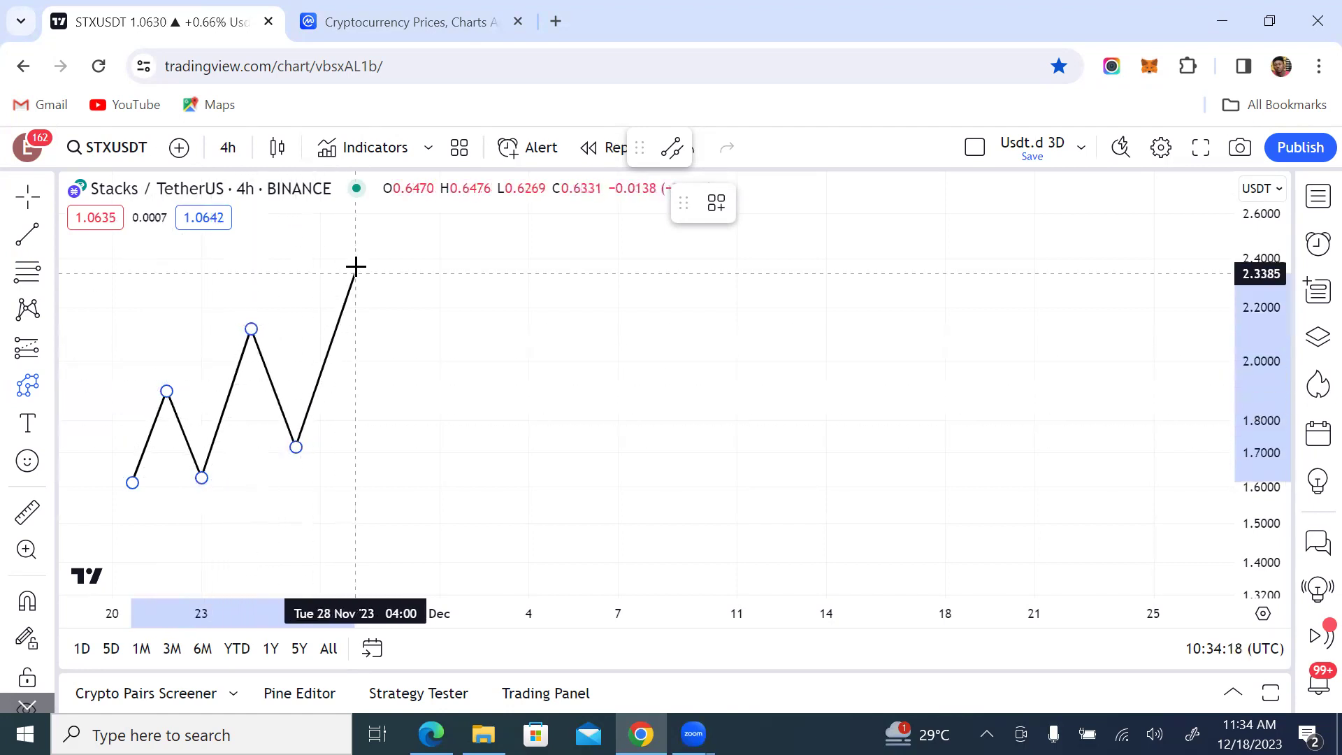
pyautogui.doubleClick(369, 213)
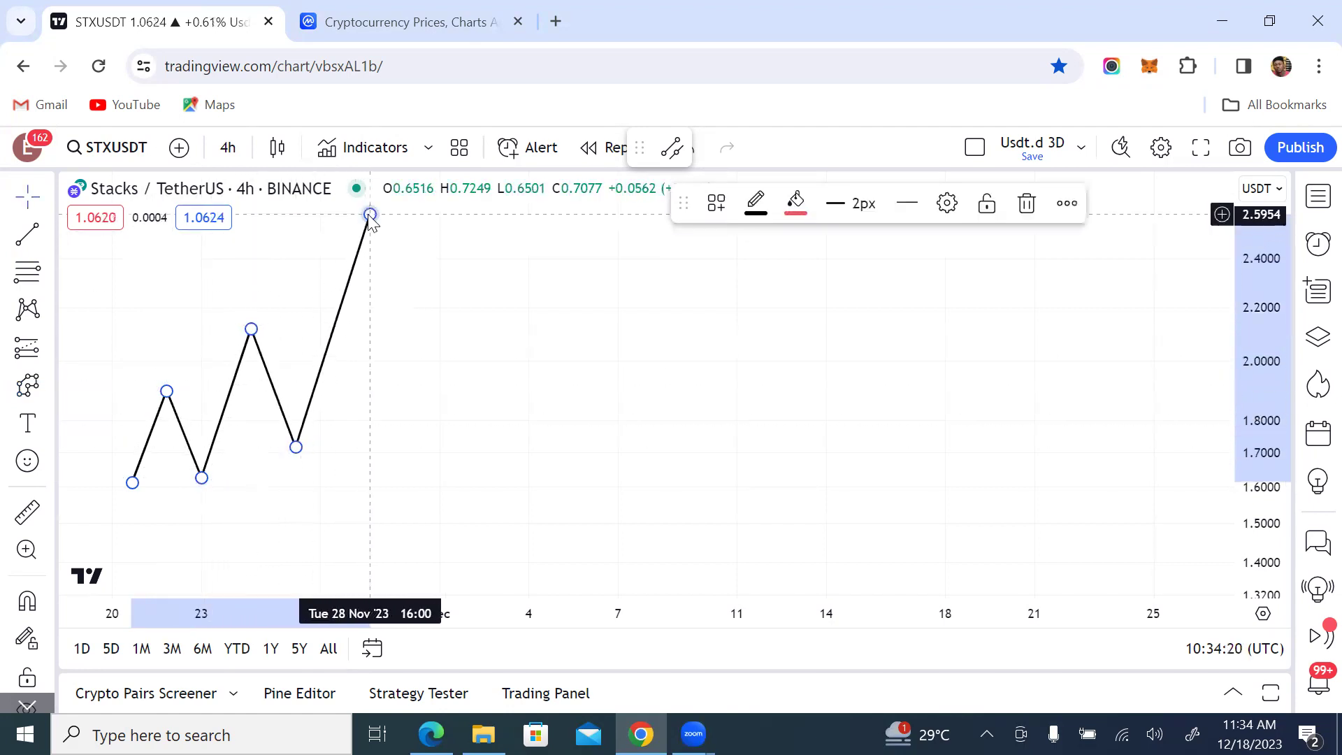
pyautogui.click(417, 275)
# - Draw horizontal trend lines from the first and second swing highs of the zigzag across to the next rising leg
pyautogui.moveTo(448, 331); pyautogui.dragTo(552, 356)
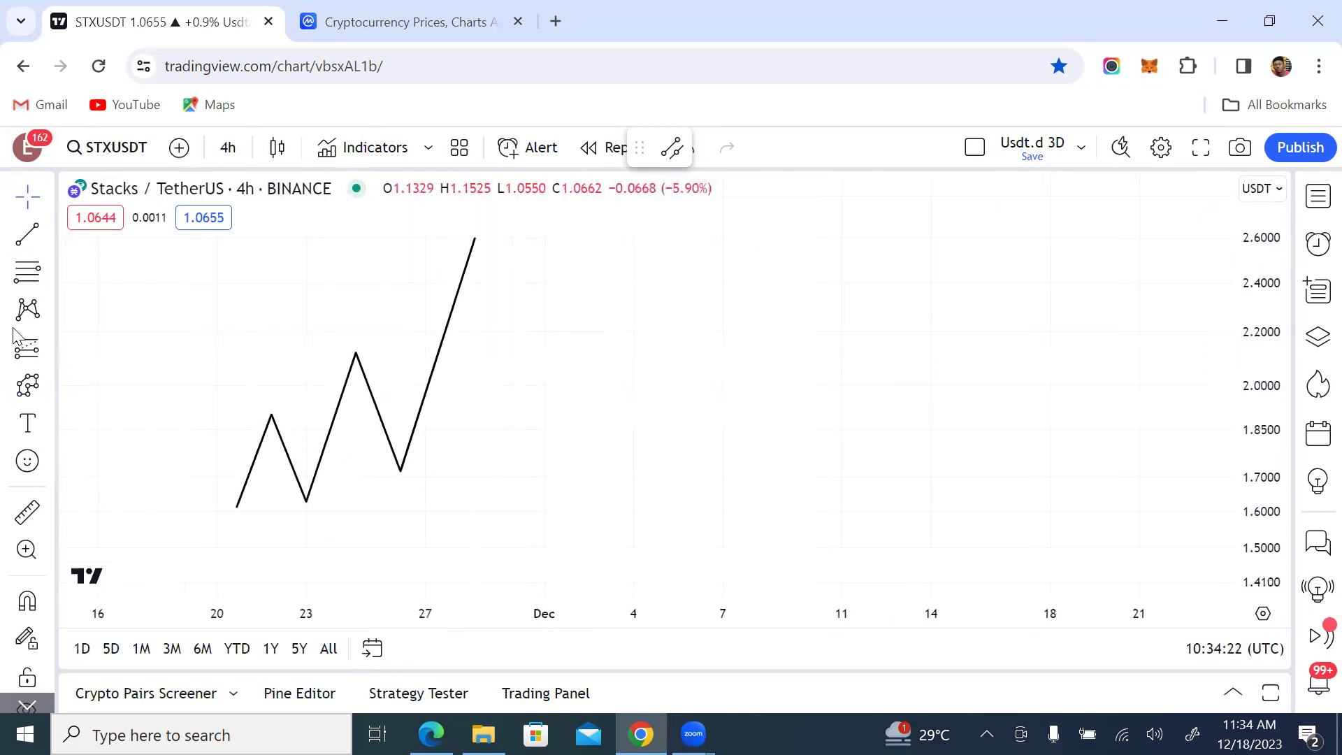
pyautogui.click(27, 234)
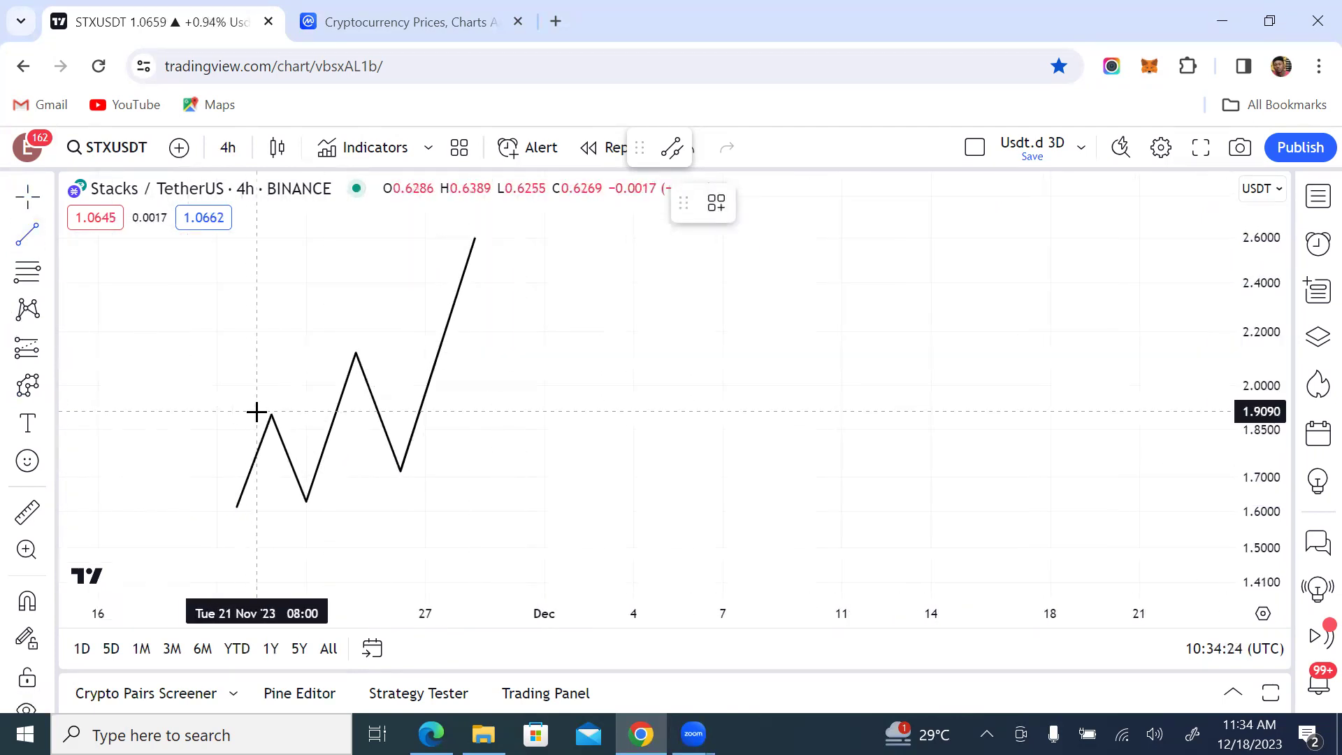
pyautogui.click(275, 416)
pyautogui.click(335, 416)
pyautogui.click(378, 367)
pyautogui.click(27, 234)
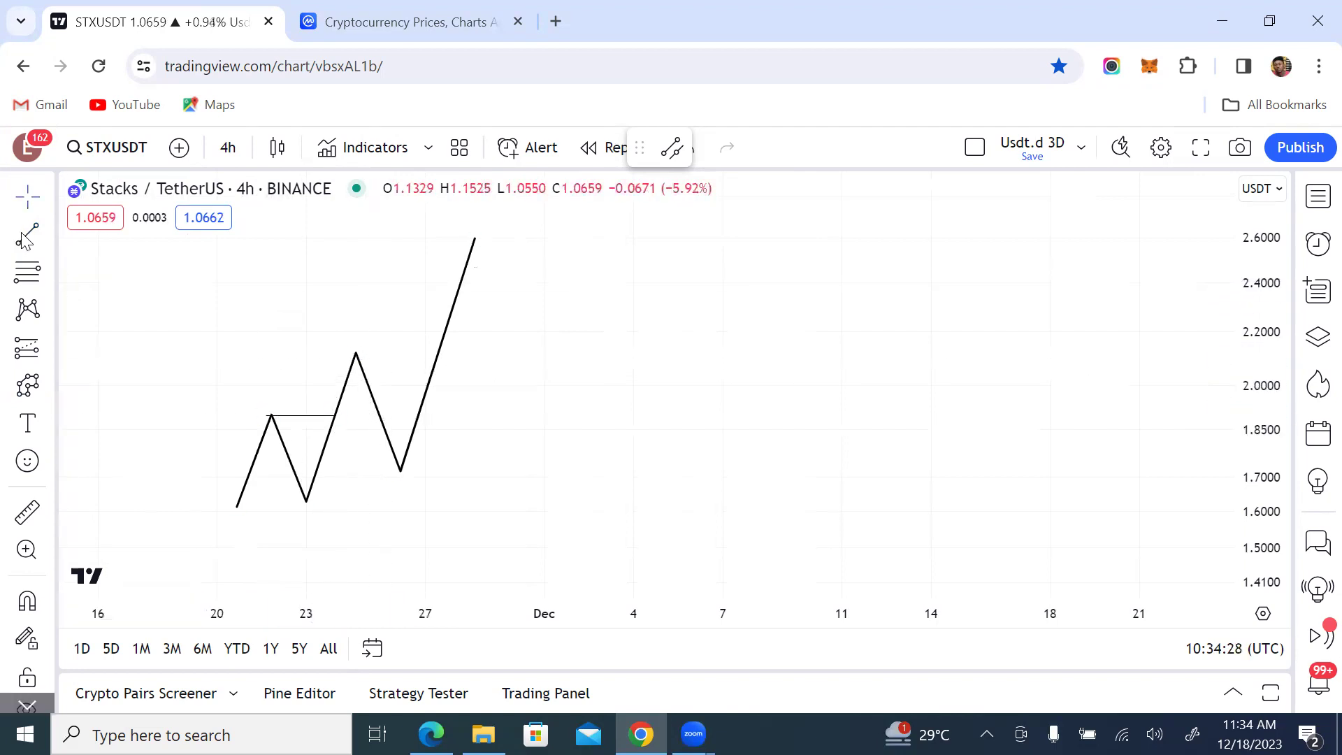
pyautogui.click(345, 353)
pyautogui.click(440, 355)
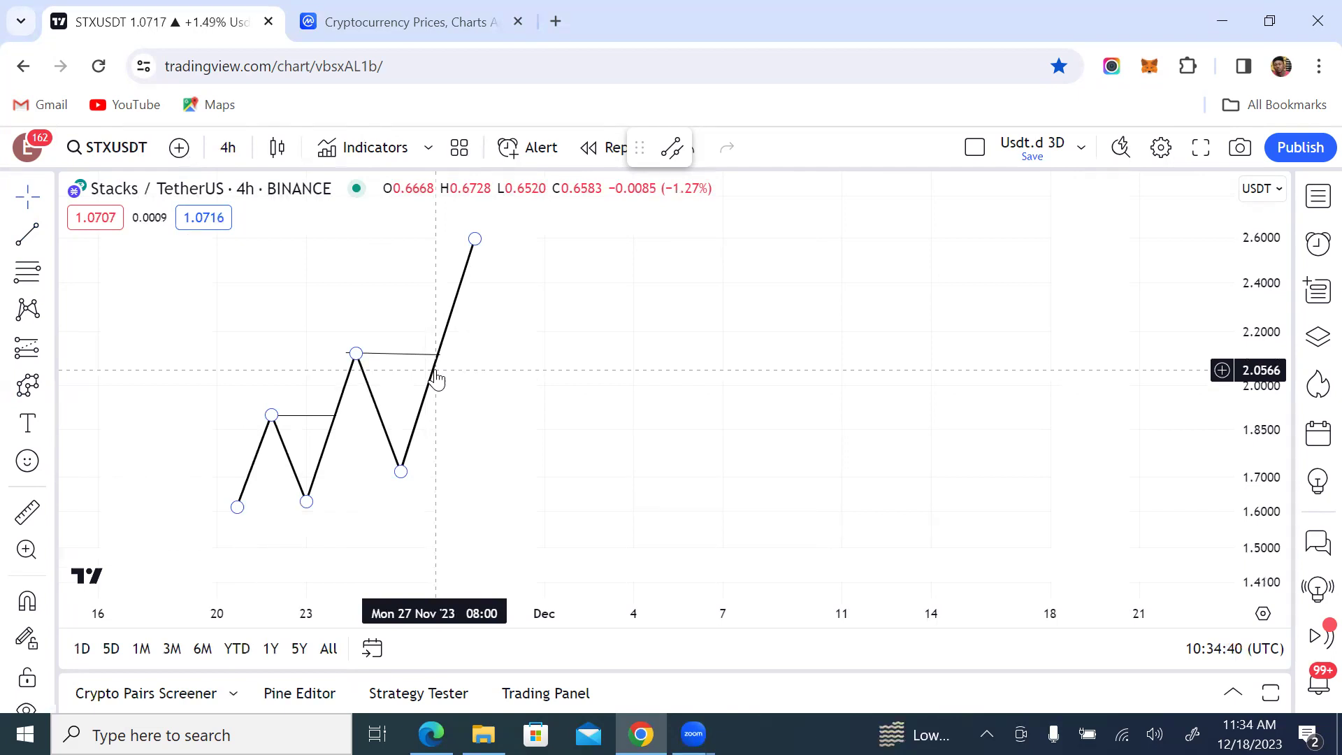
pyautogui.moveTo(626, 317)
pyautogui.mouseDown()
pyautogui.moveTo(782, 291)
pyautogui.moveTo(784, 310)
pyautogui.mouseUp()
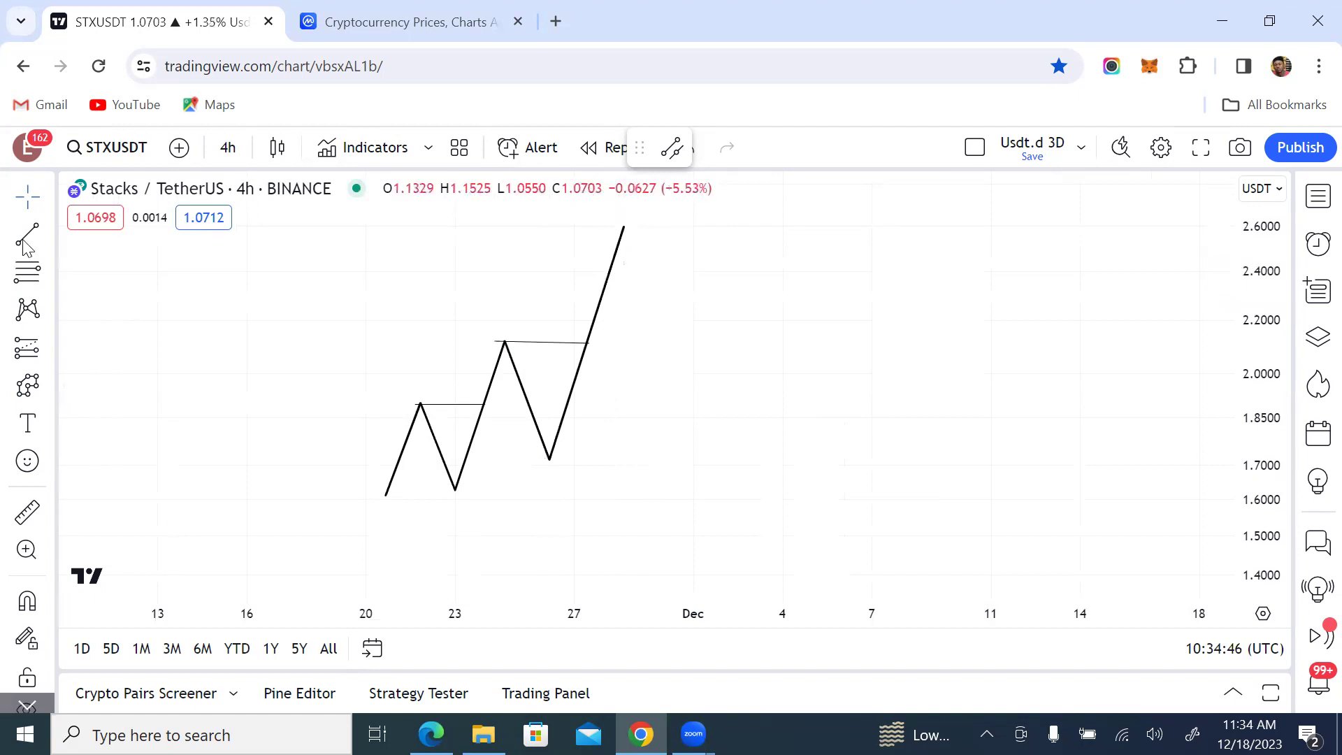
pyautogui.click(53, 388)
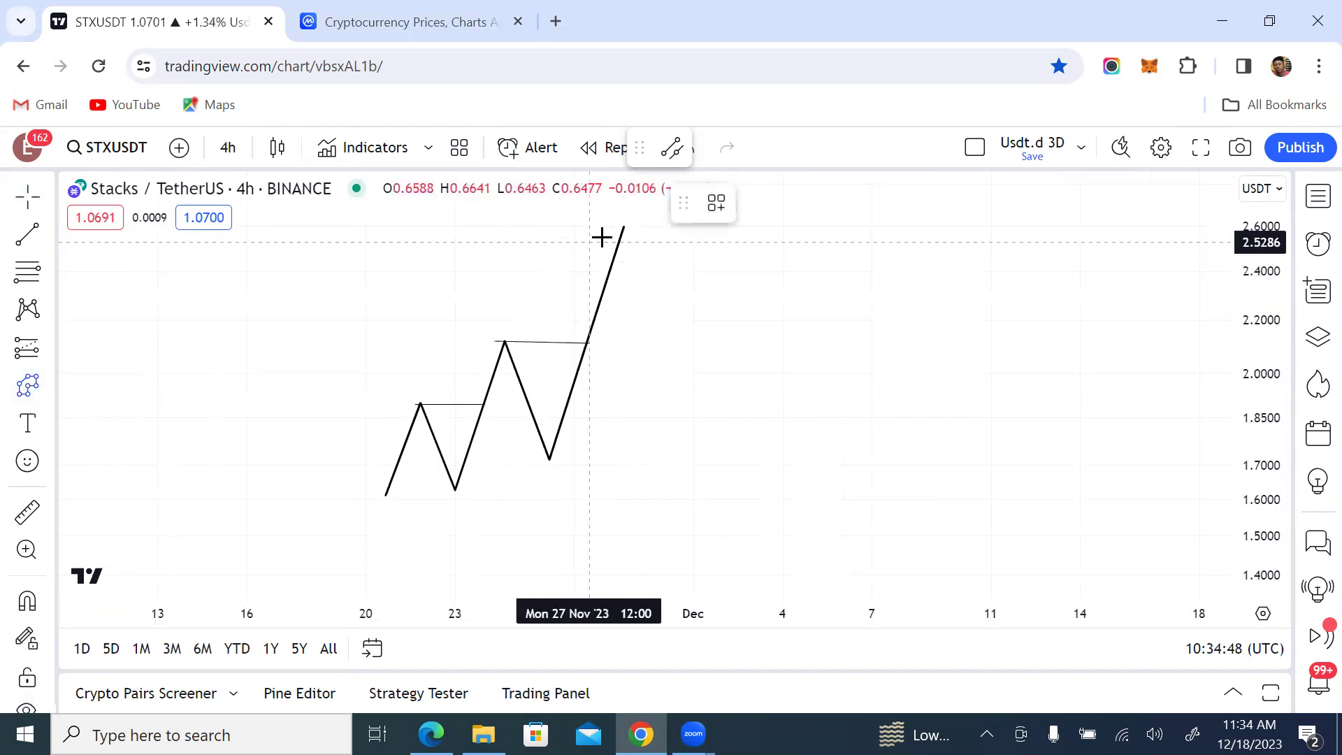
pyautogui.click(622, 226)
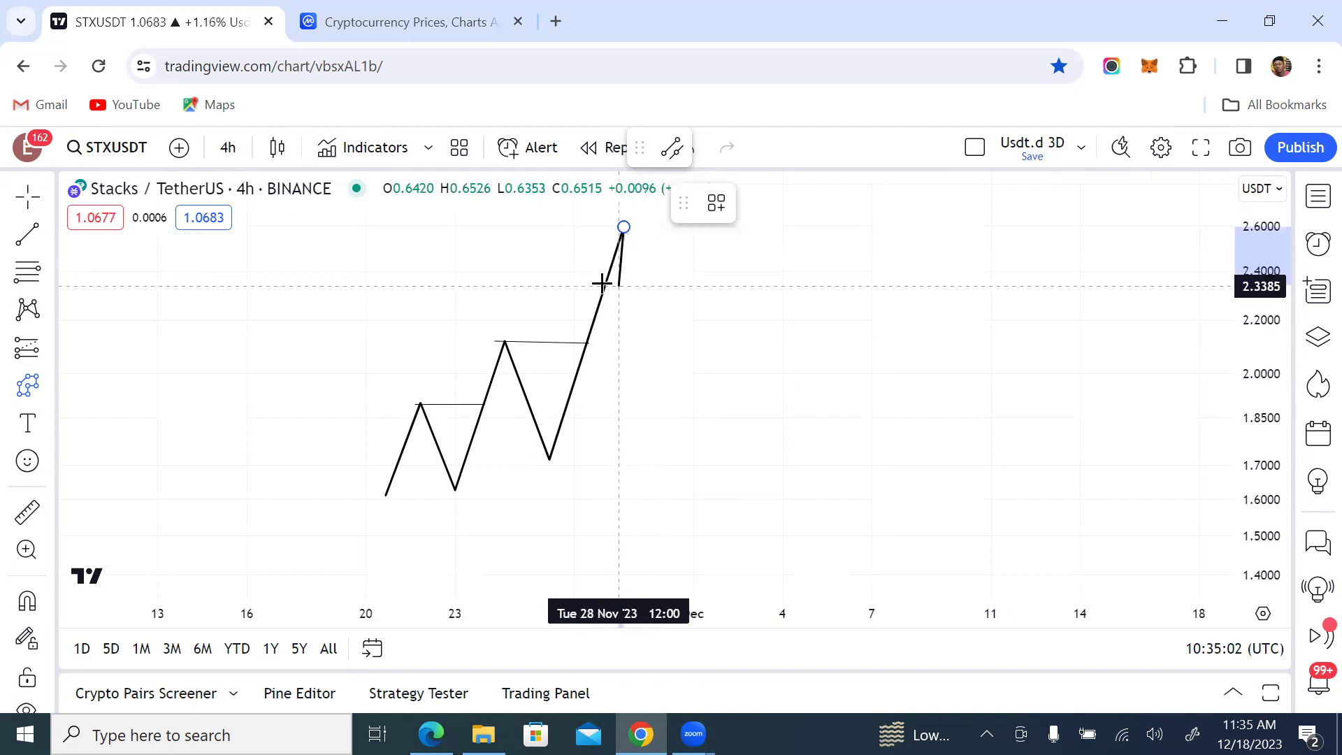
pyautogui.doubleClick(624, 227)
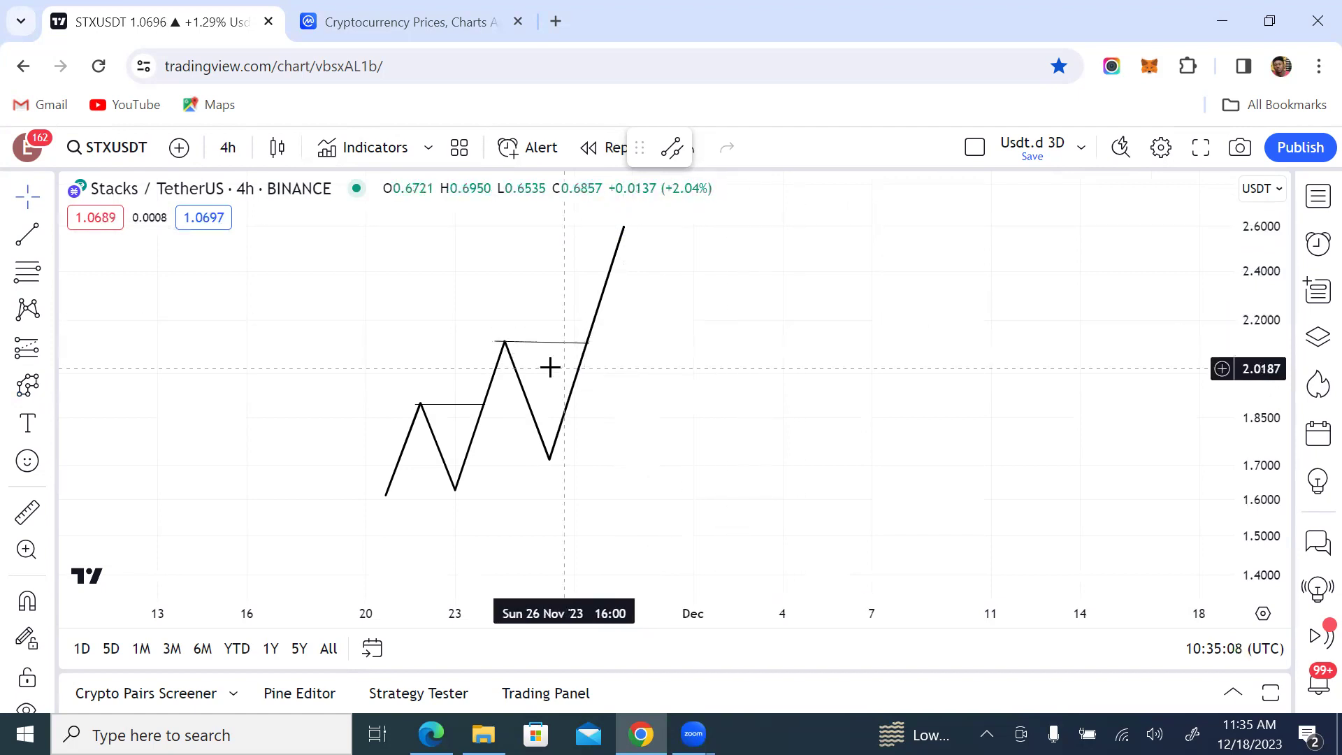
# - Adjust the end point of the second swing high's trend line where it meets the final rising leg, to about 2.12
pyautogui.moveTo(589, 347); pyautogui.dragTo(589, 342)
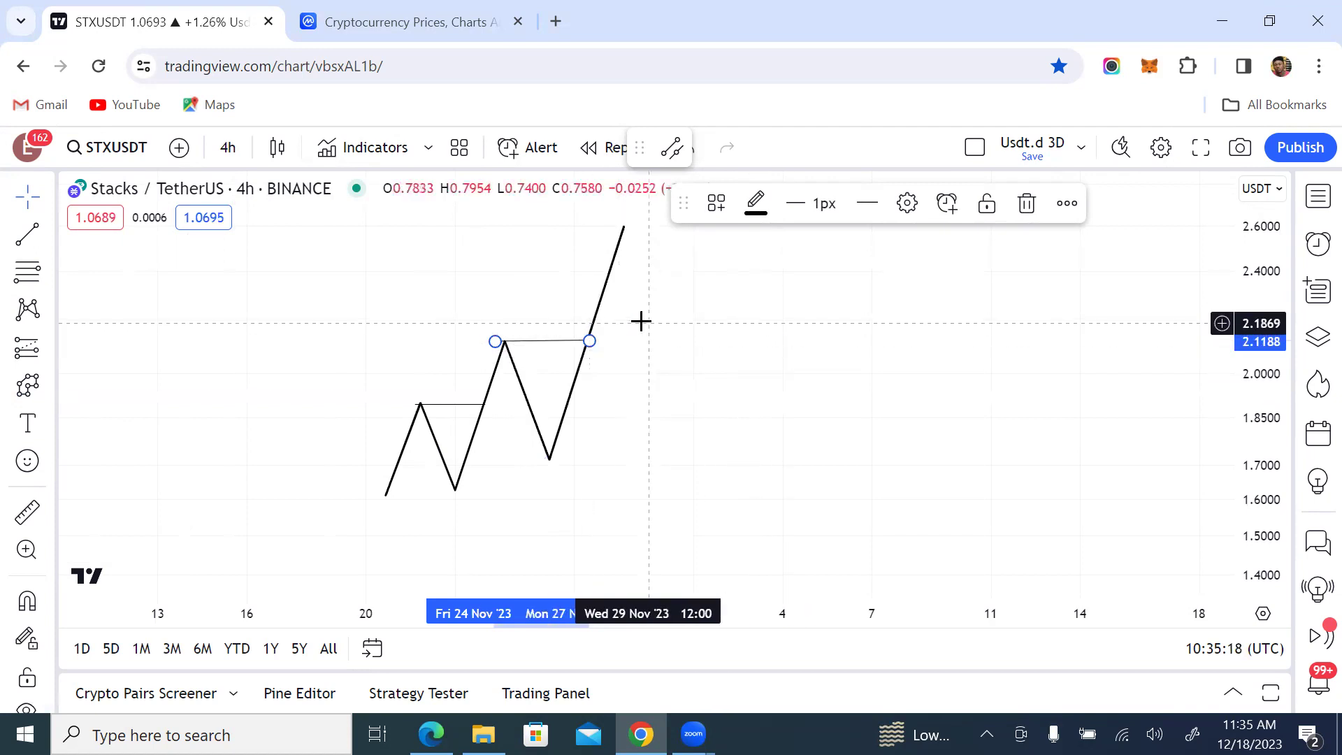
pyautogui.moveTo(346, 296)
pyautogui.mouseDown()
pyautogui.moveTo(324, 332)
pyautogui.moveTo(342, 333)
pyautogui.moveTo(324, 332)
pyautogui.mouseUp()
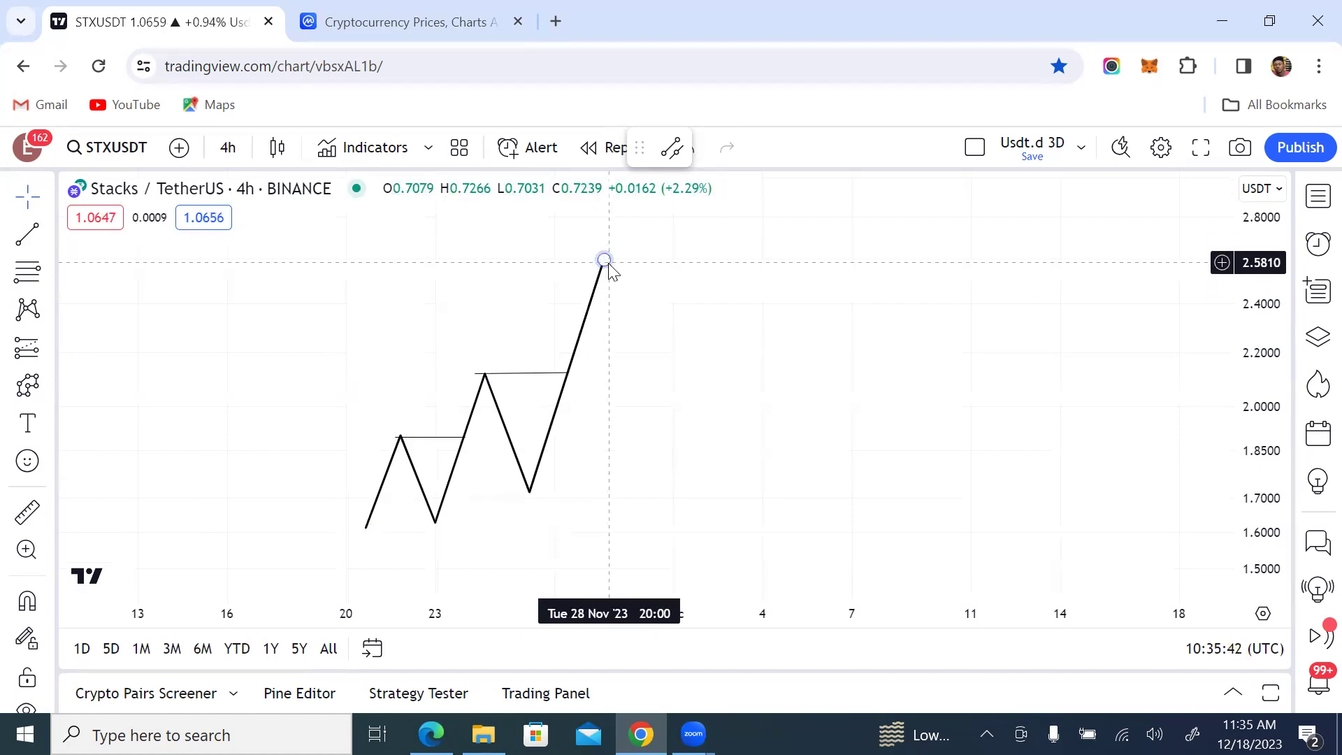
pyautogui.click(569, 375)
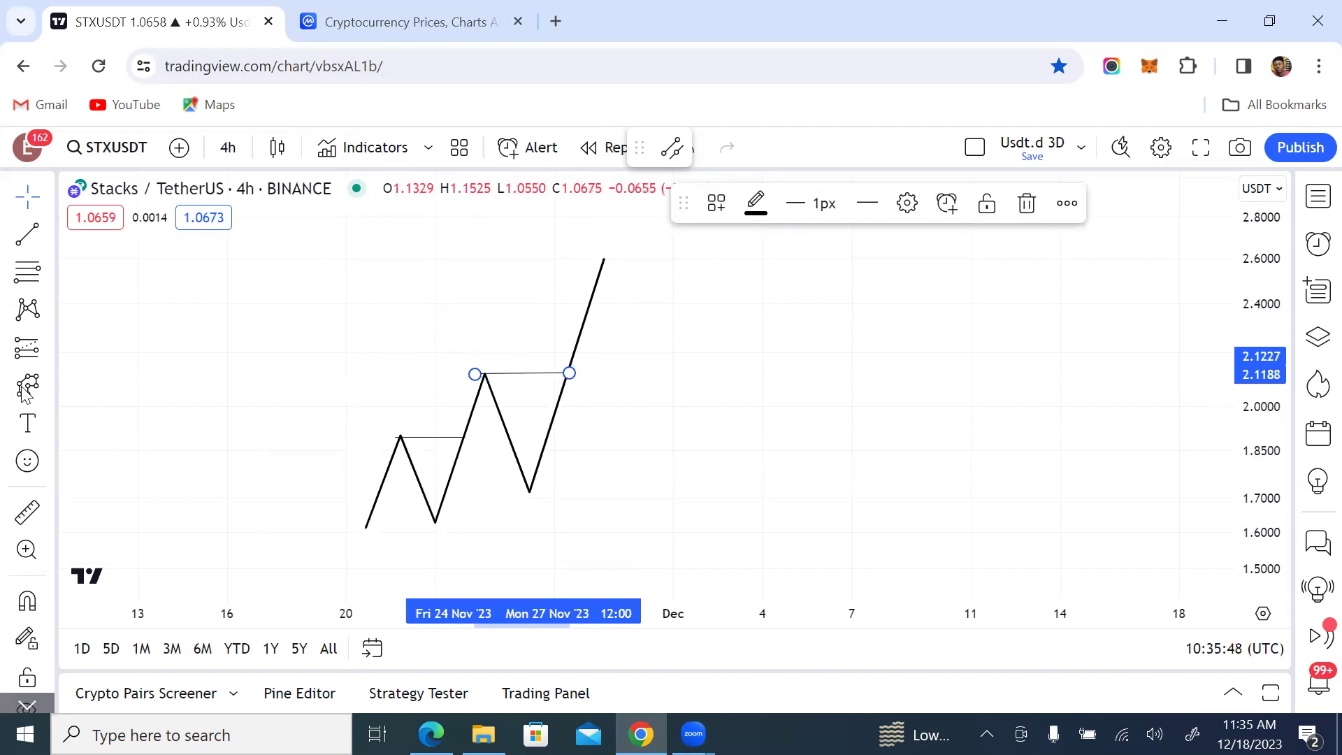
# - Draw a short horizontal trend line as a marker just below the zigzag's starting low, at about 1.567
pyautogui.click(27, 237)
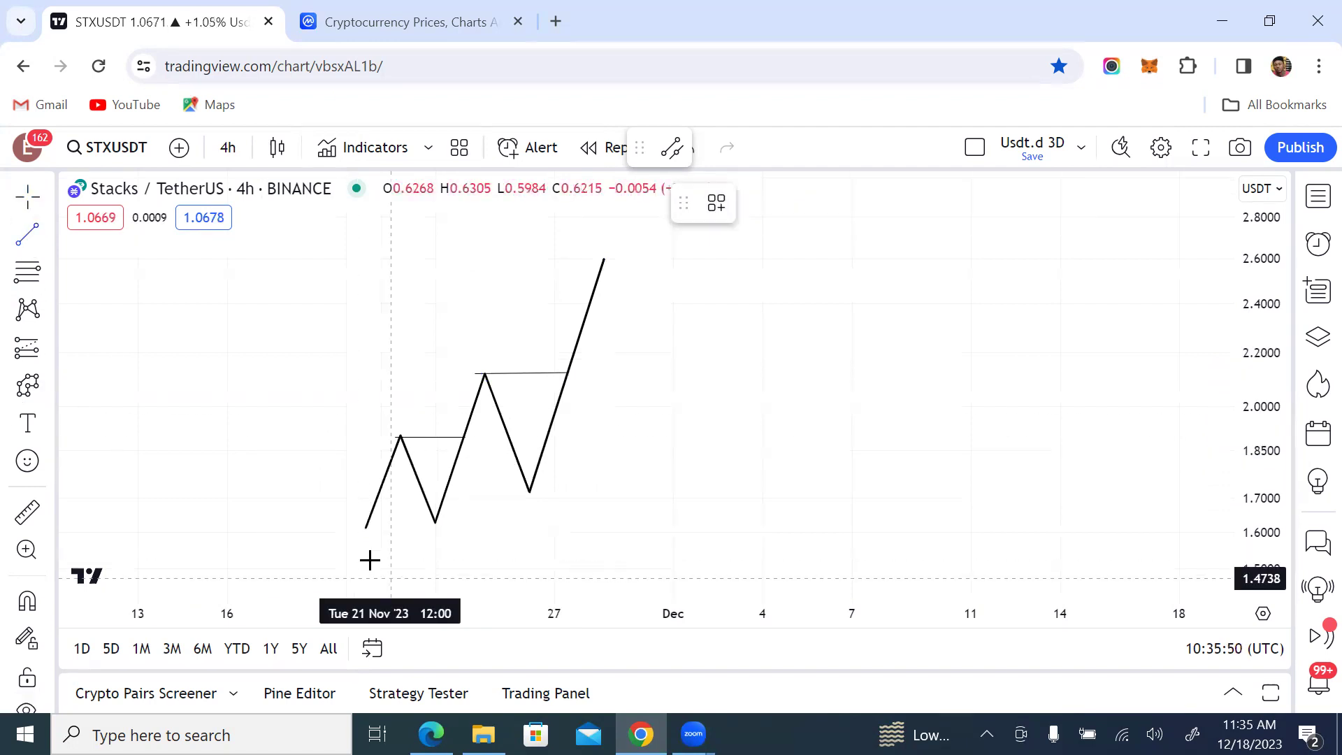
pyautogui.click(345, 543)
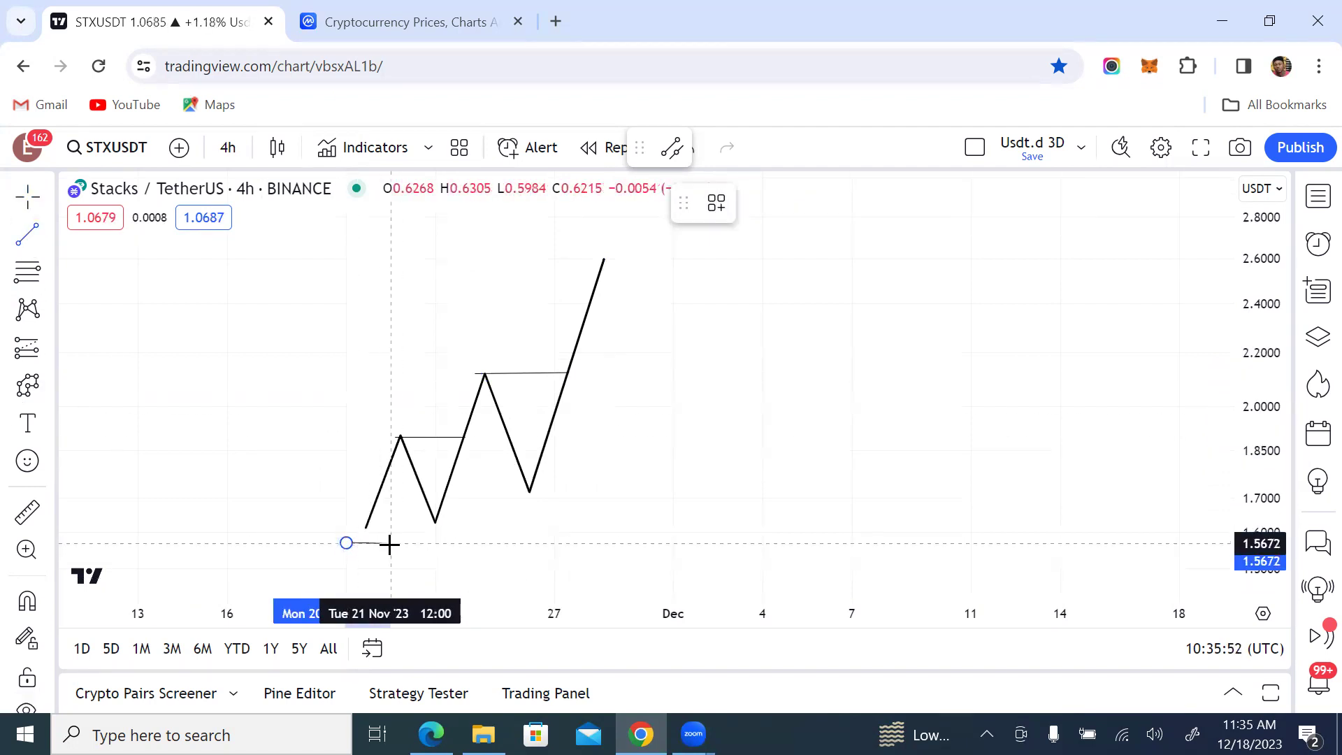
pyautogui.click(390, 543)
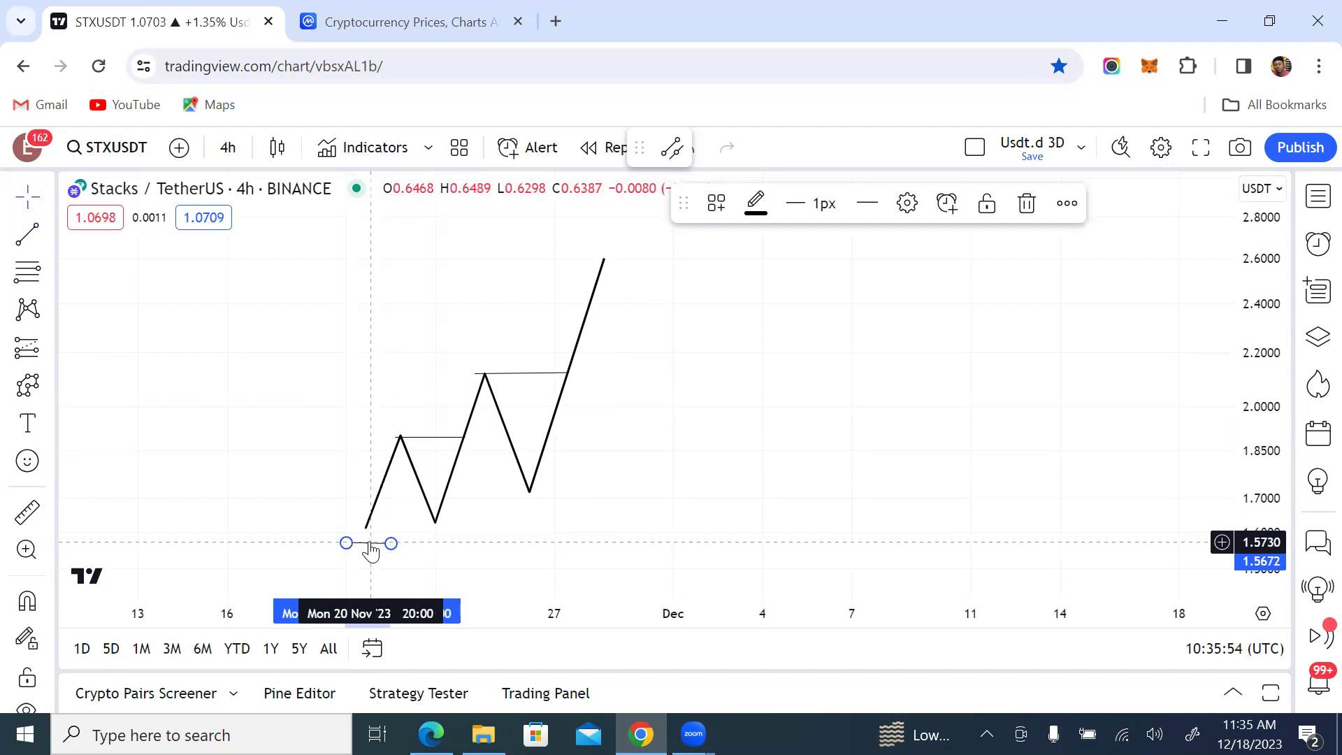
# - Clone the short marker line twice, placing one copy above the first swing high and one below the first pullback low
pyautogui.rightClick(370, 544)
pyautogui.click(440, 392)
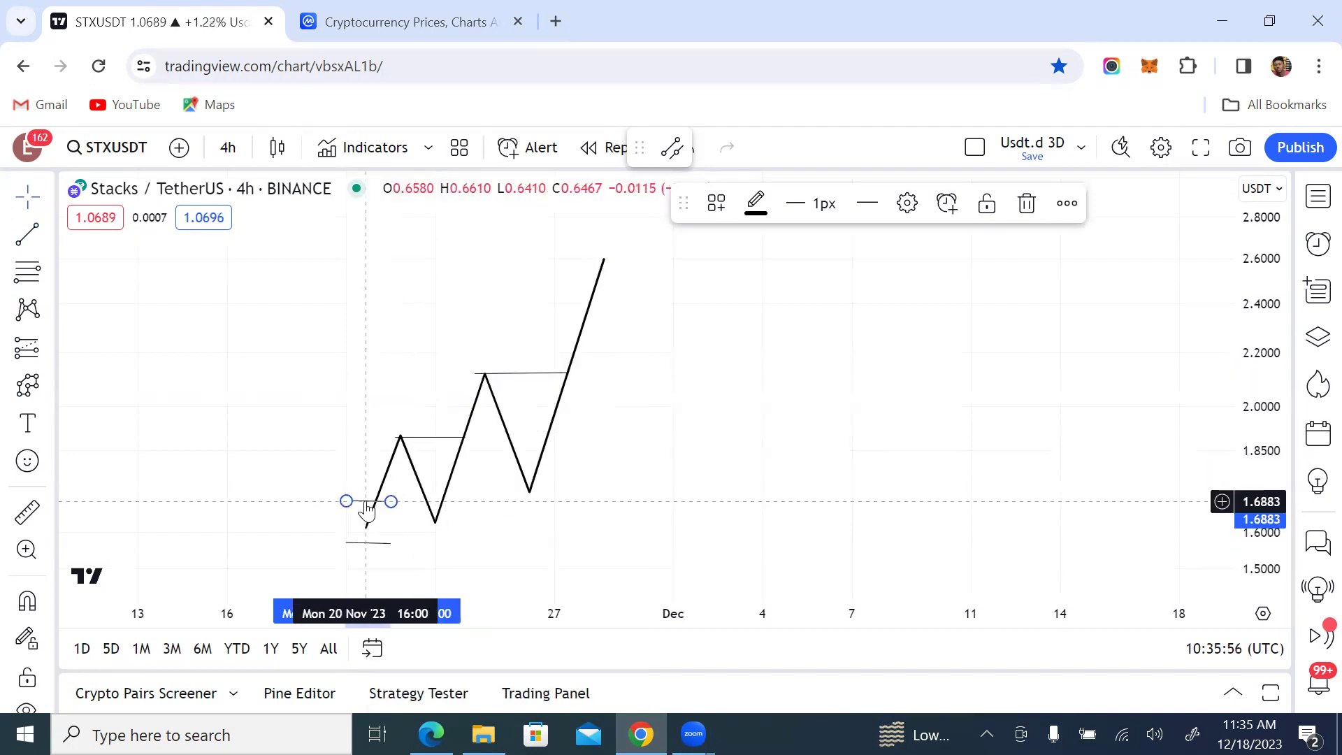
pyautogui.moveTo(369, 493)
pyautogui.mouseDown()
pyautogui.moveTo(400, 413)
pyautogui.moveTo(399, 432)
pyautogui.mouseUp()
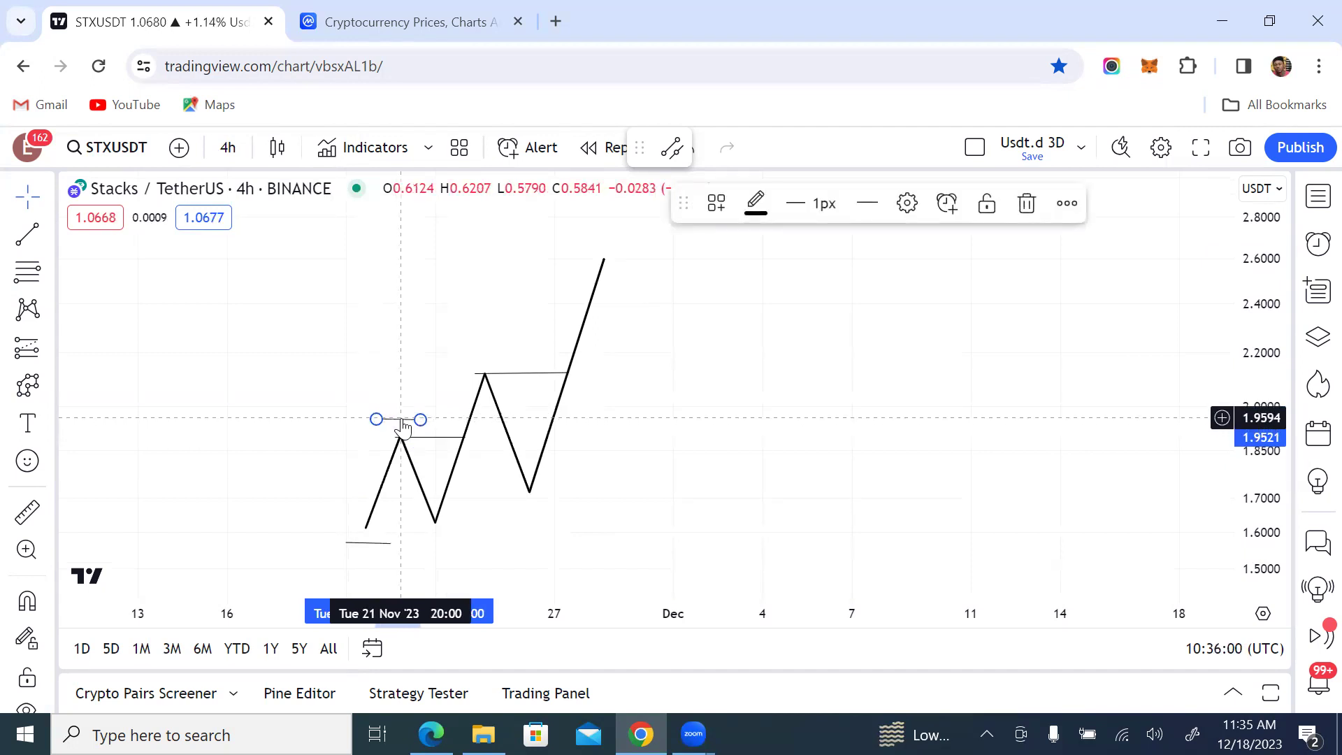
pyautogui.rightClick(403, 428)
pyautogui.click(466, 388)
pyautogui.moveTo(392, 378)
pyautogui.mouseDown()
pyautogui.moveTo(425, 440)
pyautogui.moveTo(441, 535)
pyautogui.mouseUp()
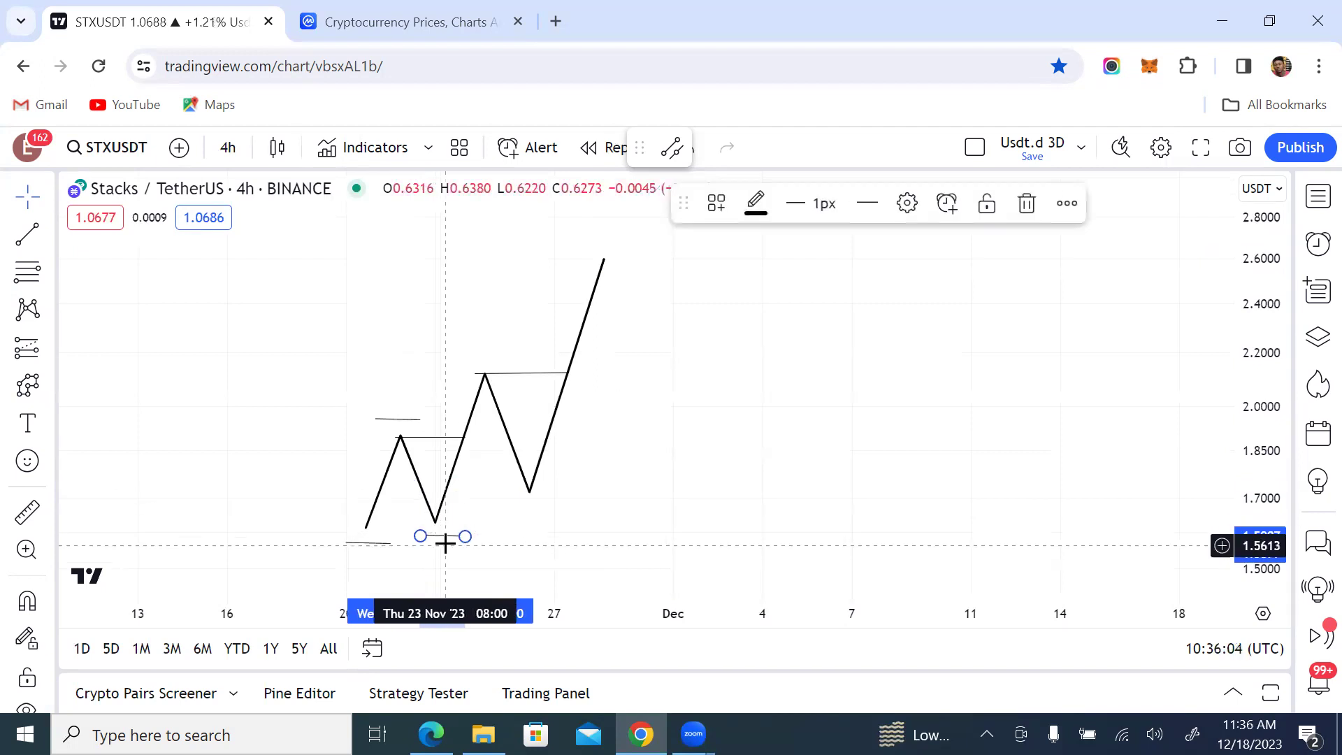
# - Clone the short marker line twice more, placing copies above the second swing high and below the second pullback low
pyautogui.rightClick(444, 540)
pyautogui.click(489, 380)
pyautogui.moveTo(488, 380)
pyautogui.mouseDown()
pyautogui.moveTo(455, 507)
pyautogui.moveTo(491, 364)
pyautogui.mouseUp()
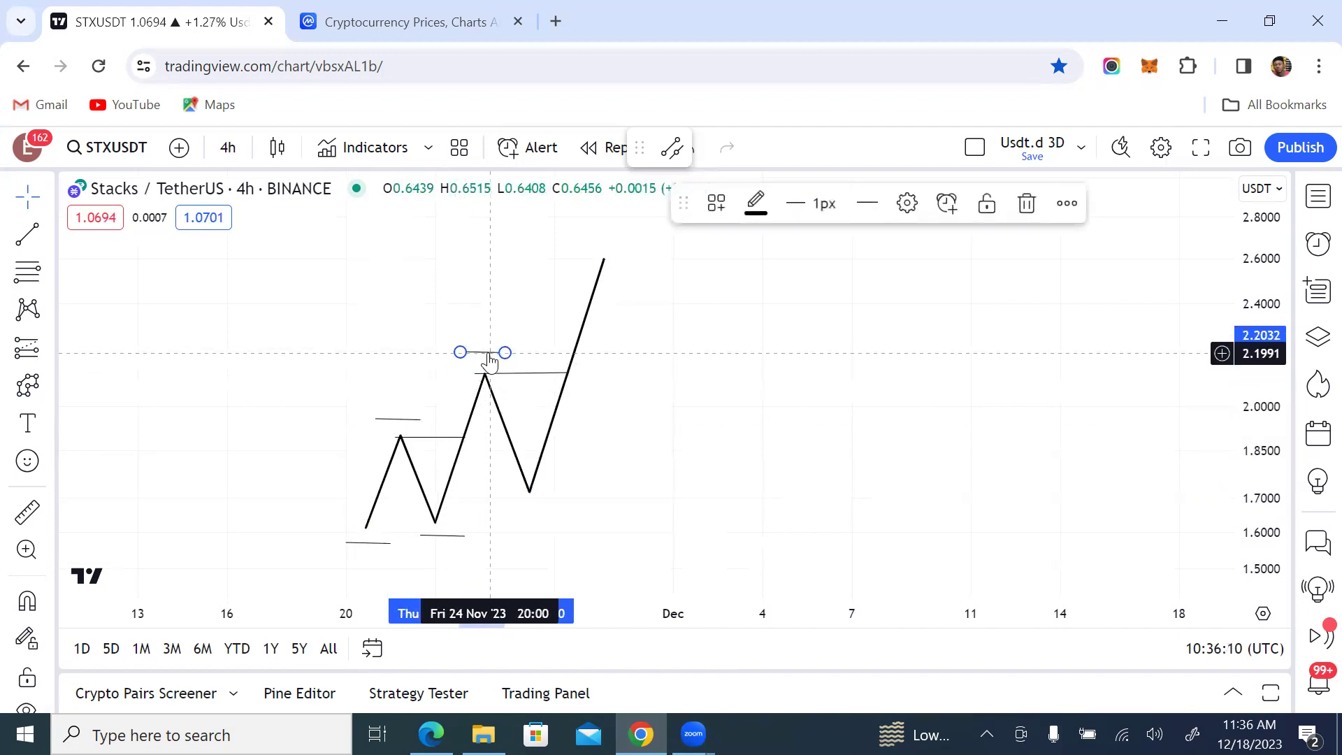
pyautogui.rightClick(489, 360)
pyautogui.click(552, 381)
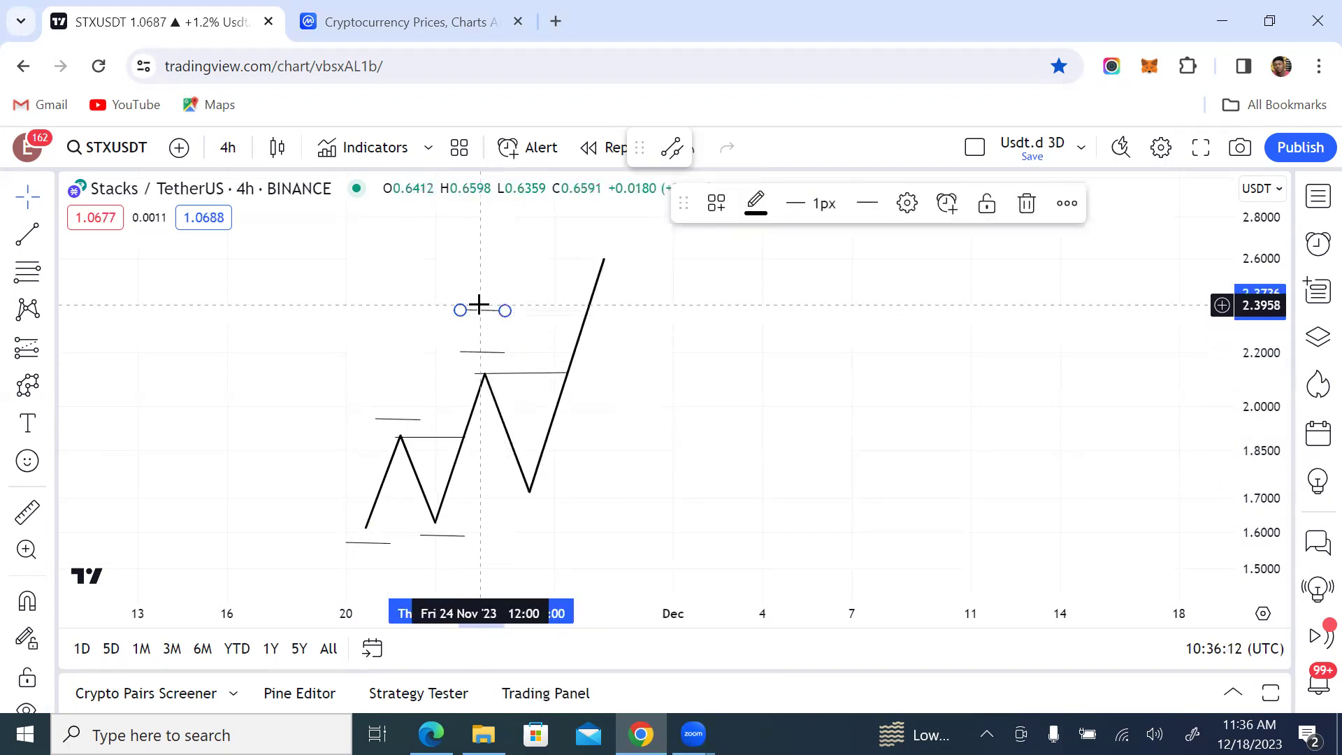
pyautogui.moveTo(479, 315)
pyautogui.mouseDown()
pyautogui.moveTo(524, 428)
pyautogui.moveTo(529, 511)
pyautogui.mouseUp()
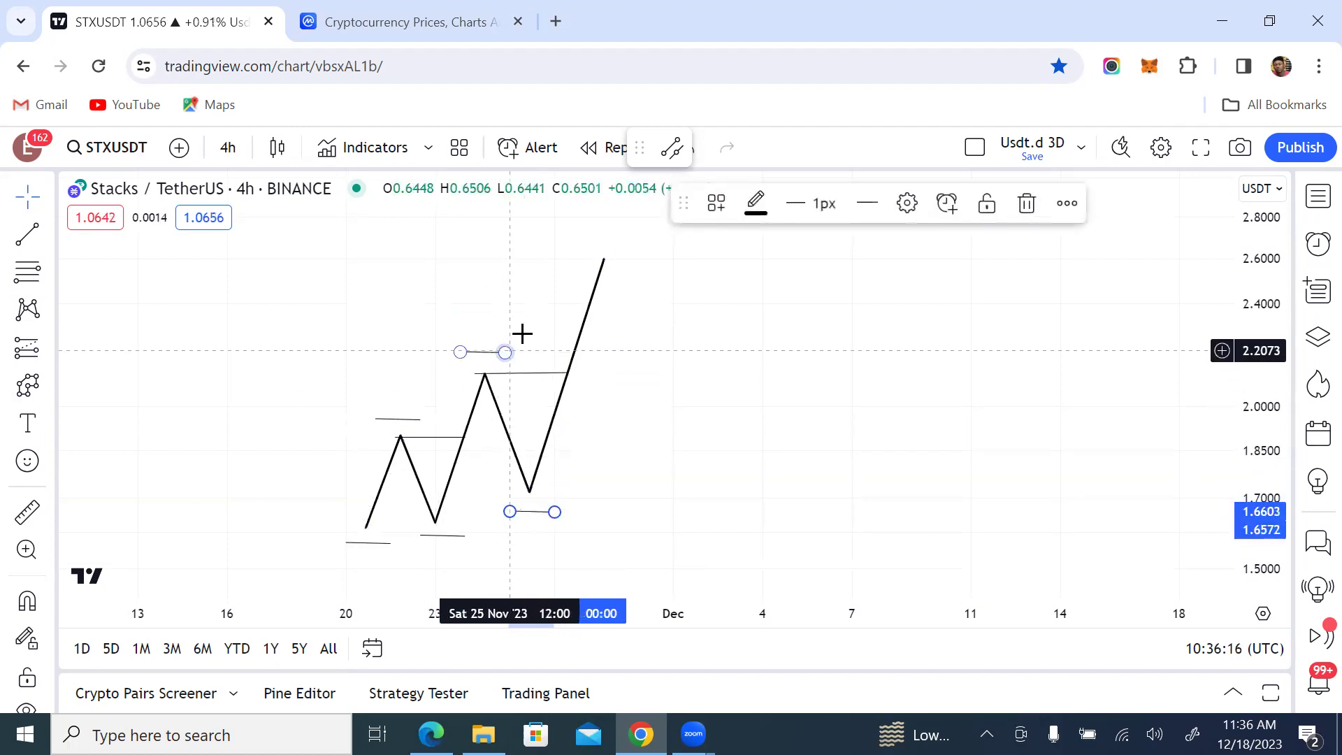
pyautogui.click(701, 396)
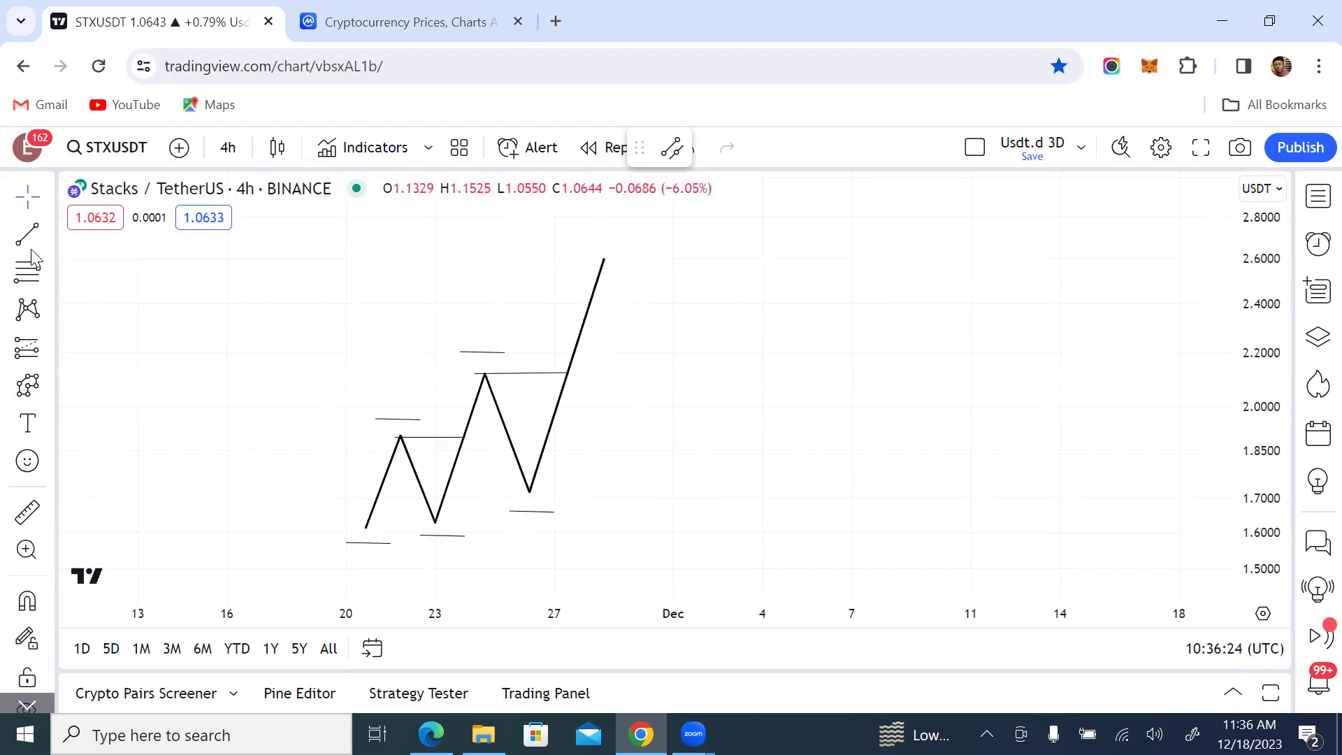
# - Draw a sideways zigzag polyline from the final peak, swinging between about 2.13 and 2.48 and ending around 3 December
pyautogui.click(28, 385)
pyautogui.click(604, 258)
pyautogui.click(618, 324)
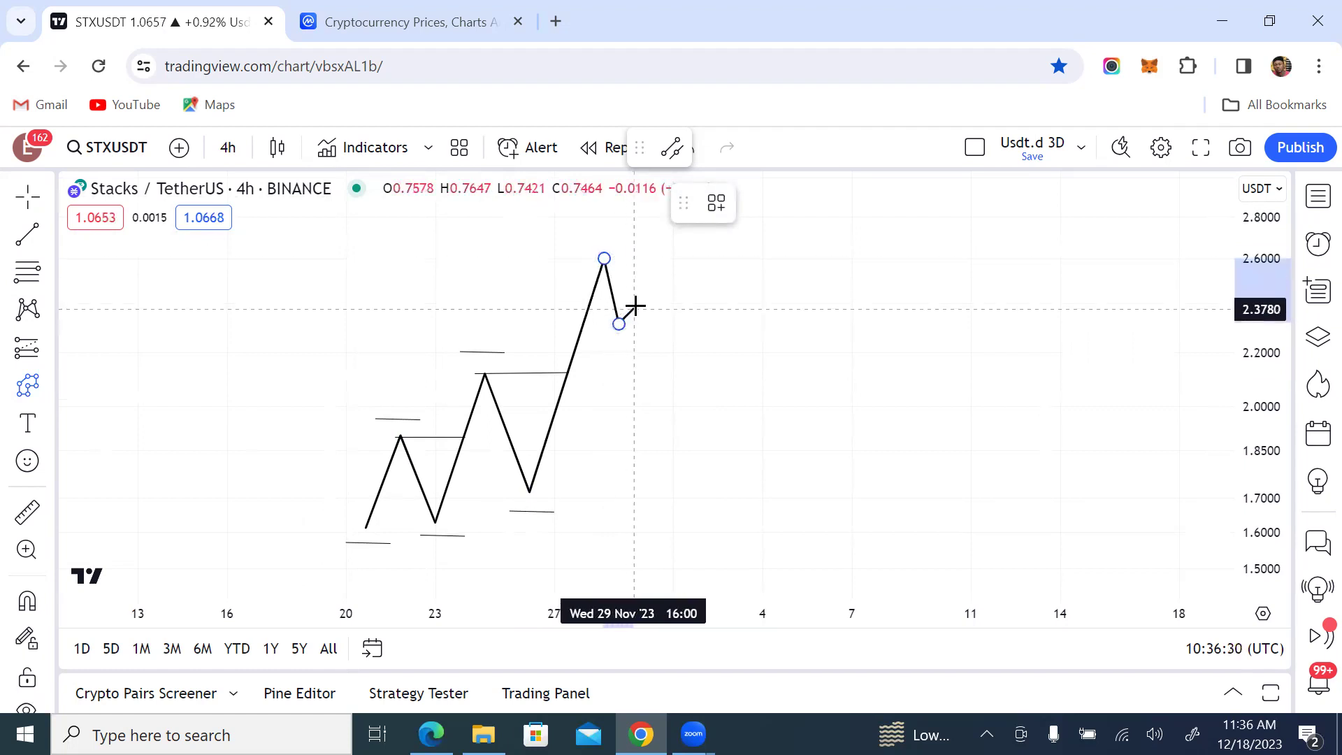
pyautogui.click(638, 284)
pyautogui.click(654, 372)
pyautogui.click(672, 290)
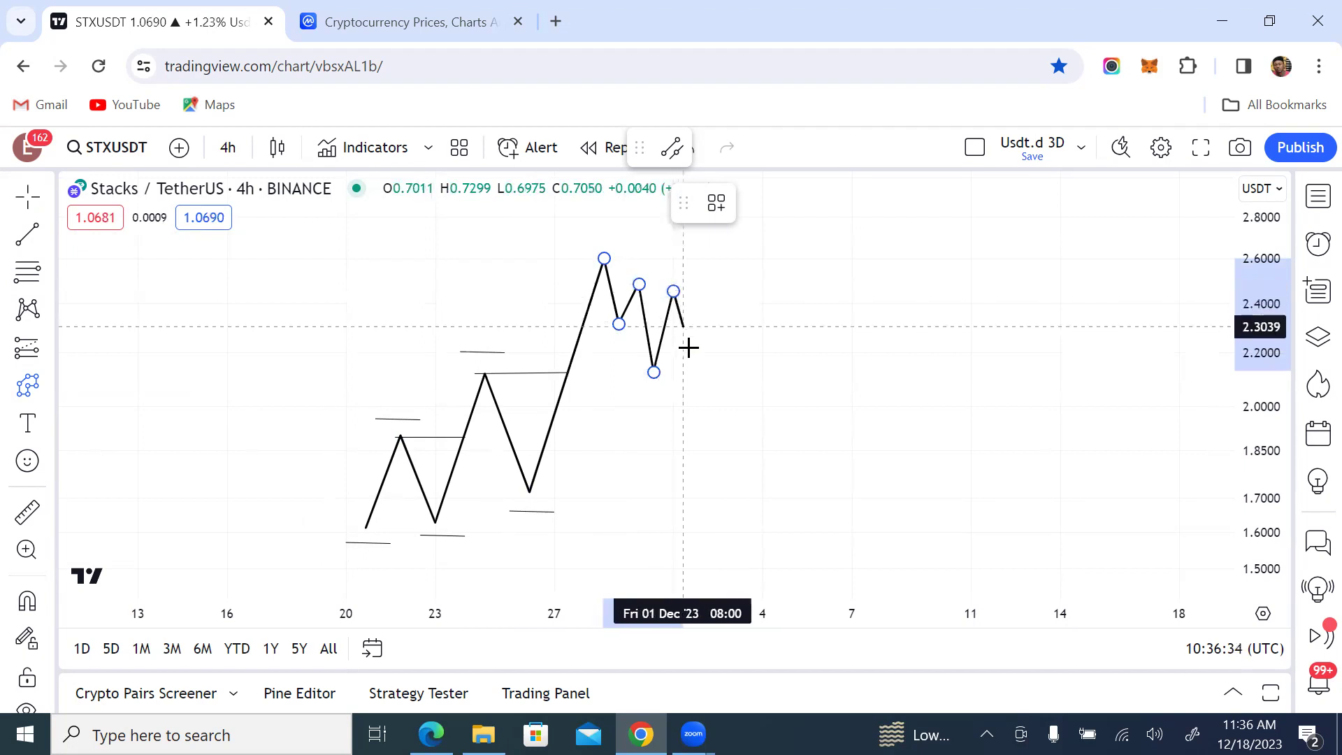
pyautogui.click(693, 372)
pyautogui.click(713, 287)
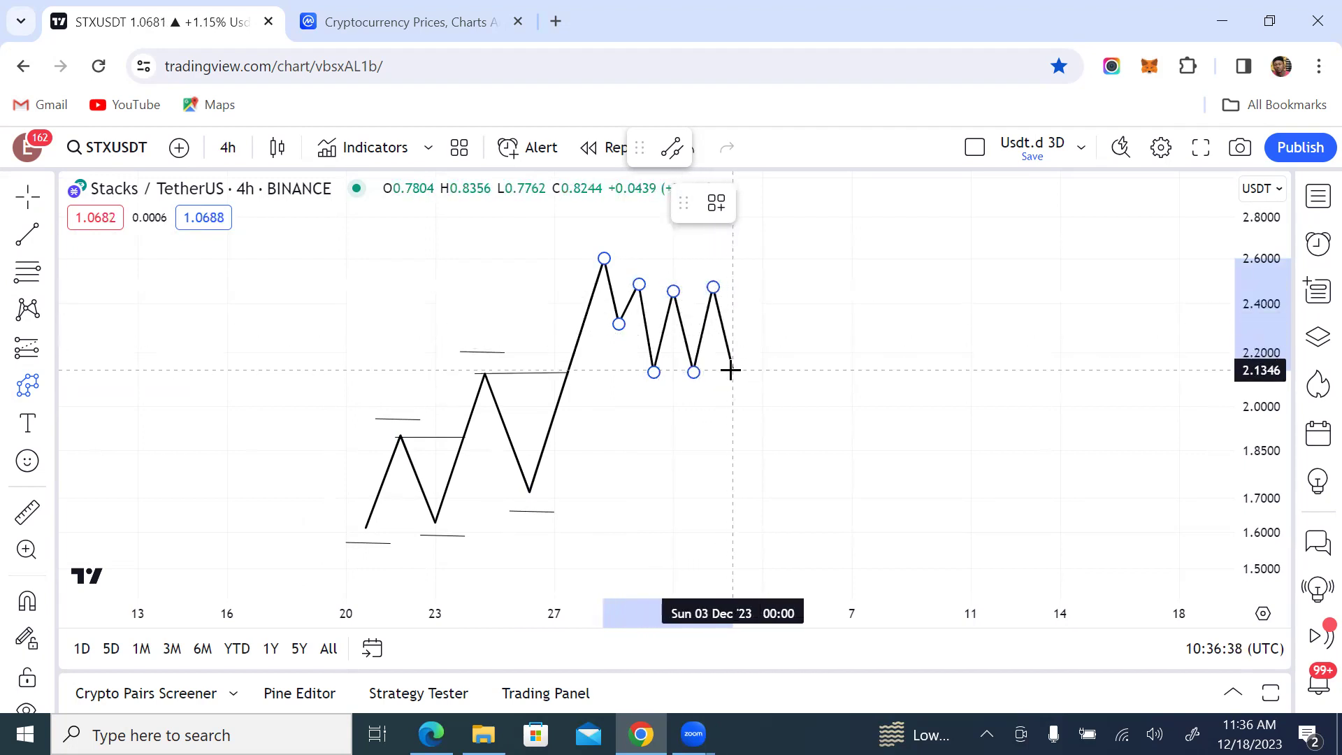
pyautogui.click(732, 355)
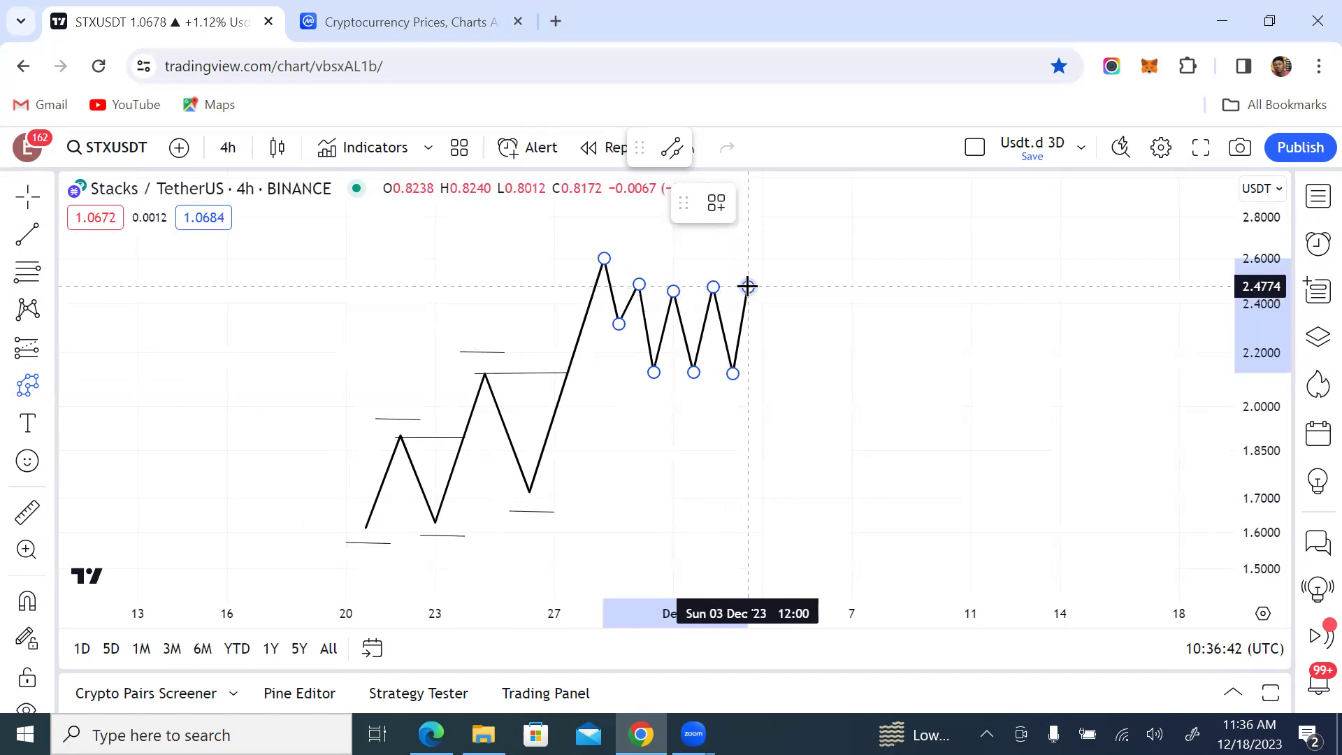
pyautogui.doubleClick(748, 287)
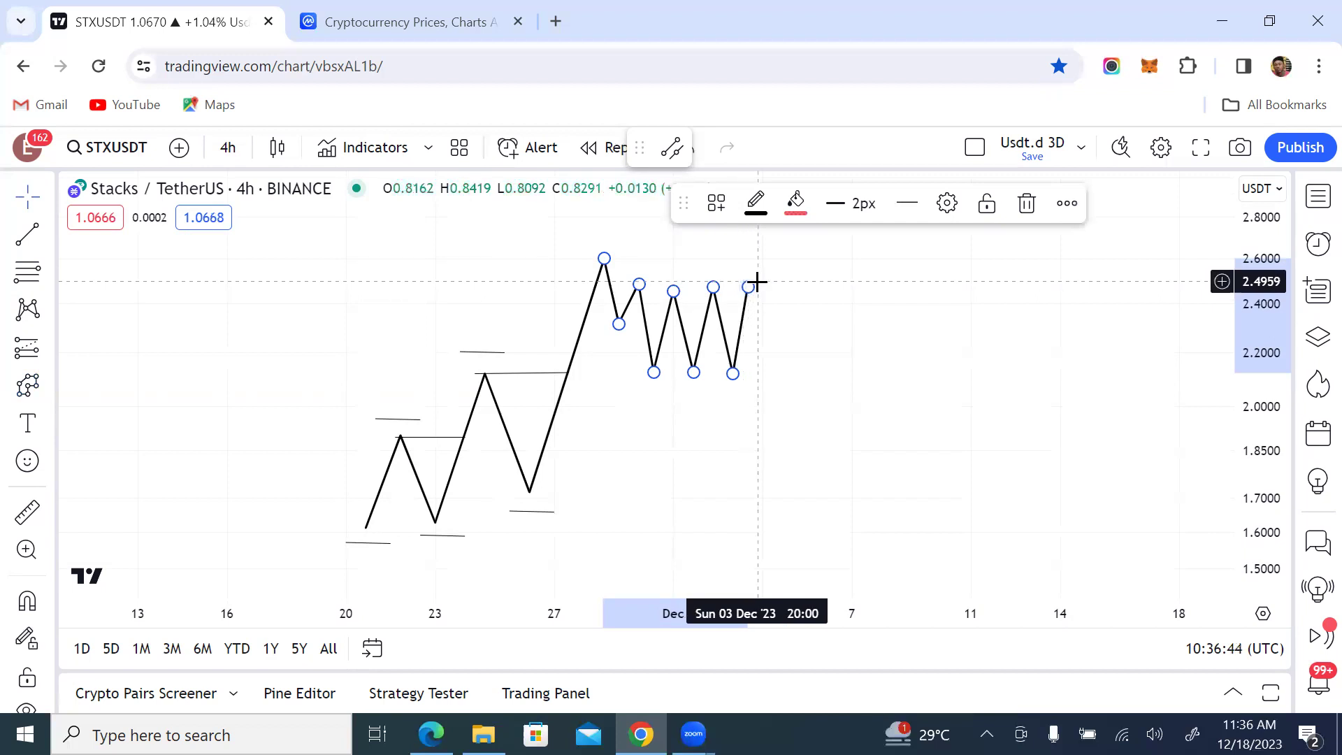
pyautogui.click(639, 360)
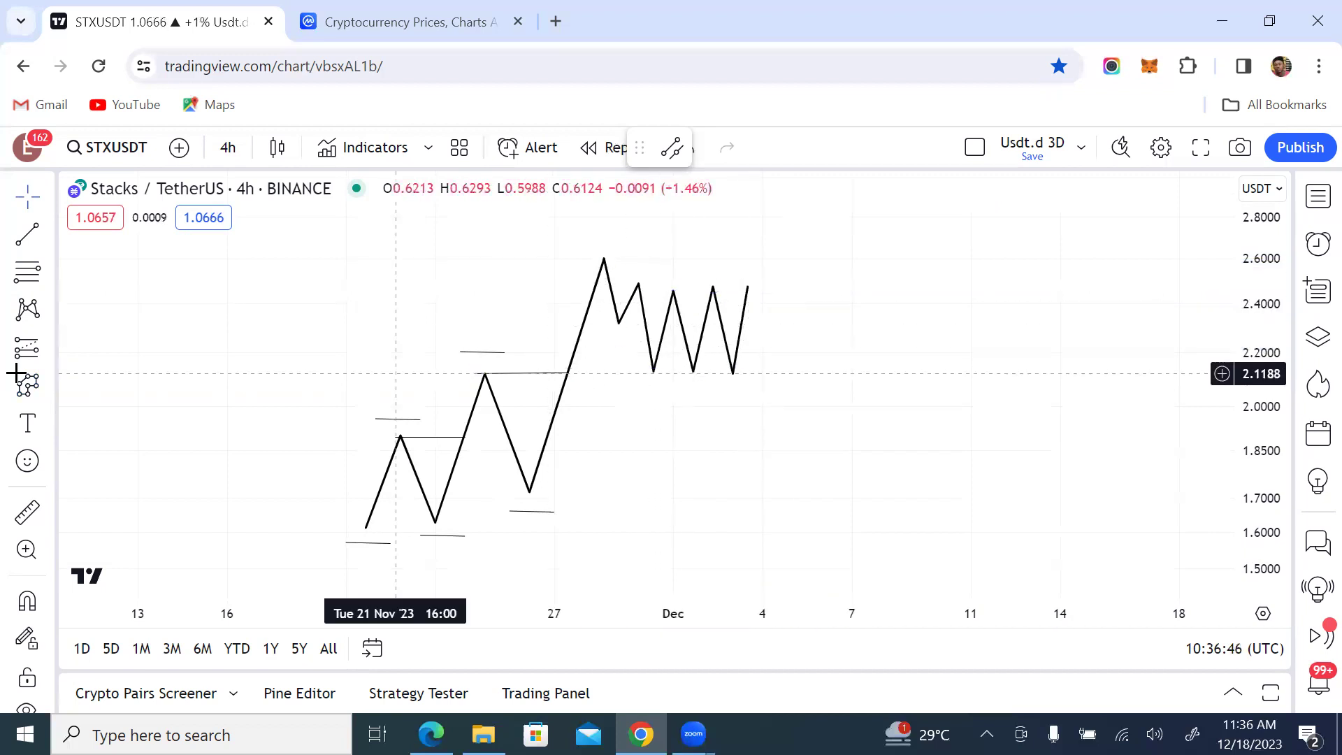
# - Draw two horizontal trend lines bounding the sideways zigzag, along its highs at about 2.46 and its lows at about 2.12
pyautogui.click(32, 236)
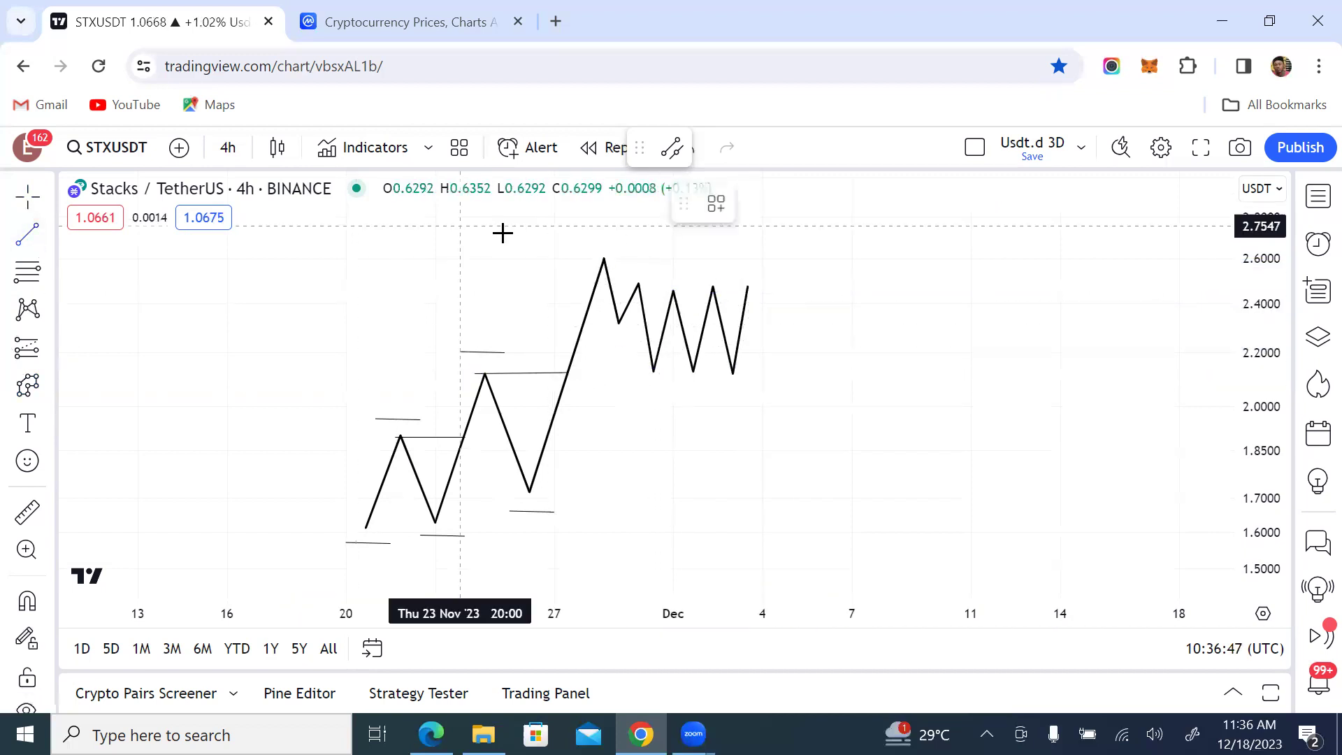
pyautogui.click(634, 289)
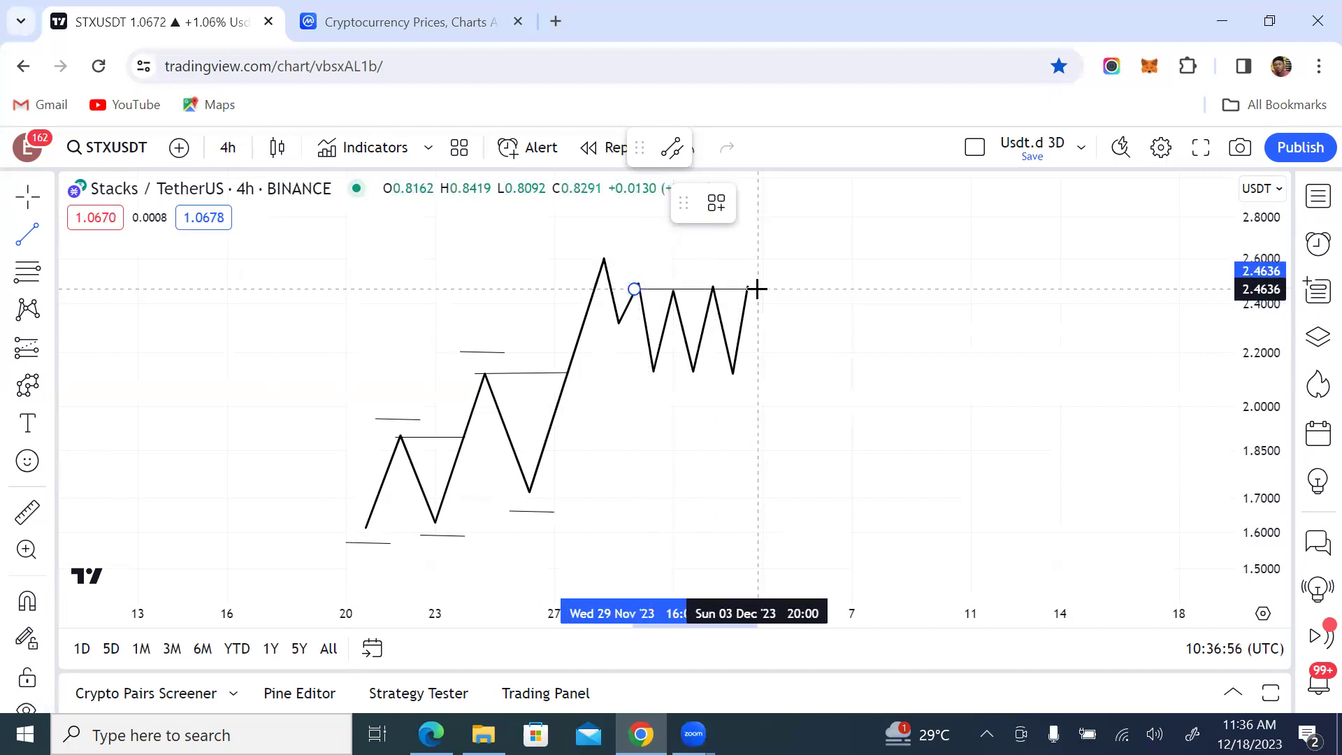
pyautogui.click(752, 288)
pyautogui.click(28, 235)
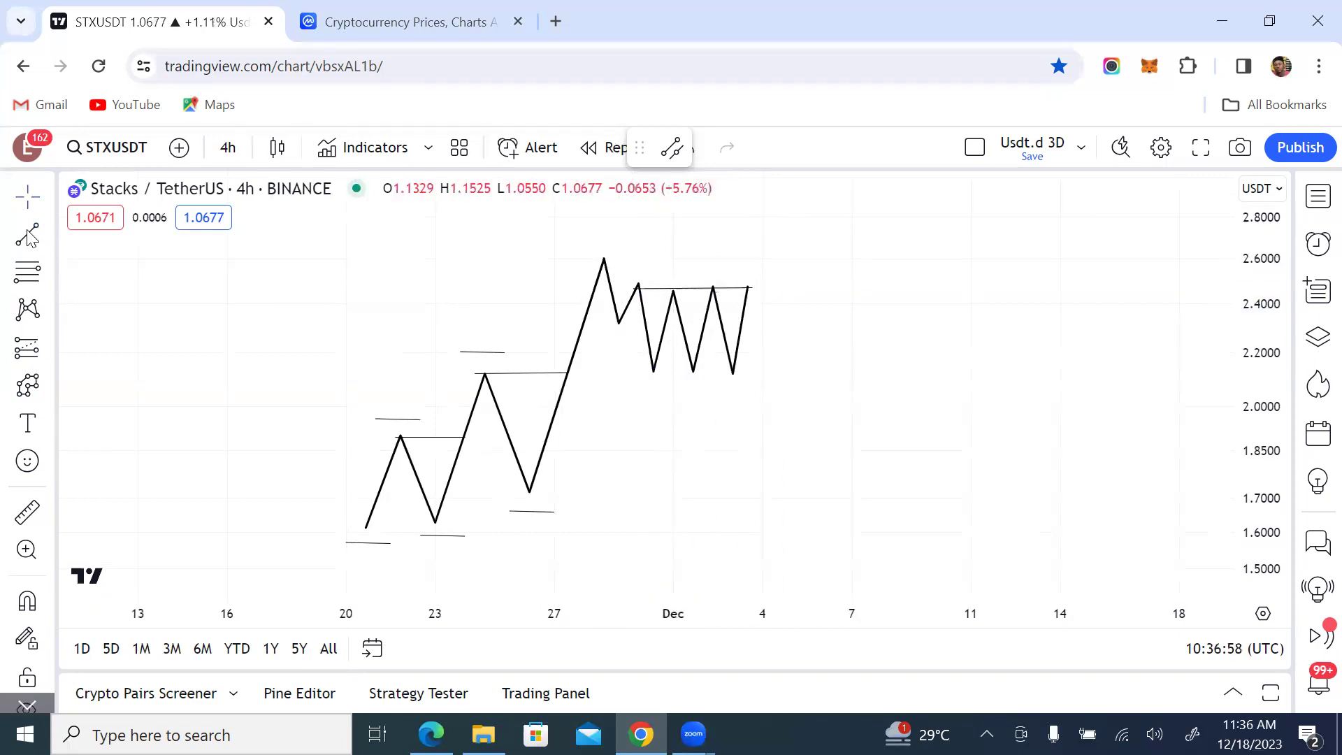
pyautogui.click(629, 371)
pyautogui.click(752, 371)
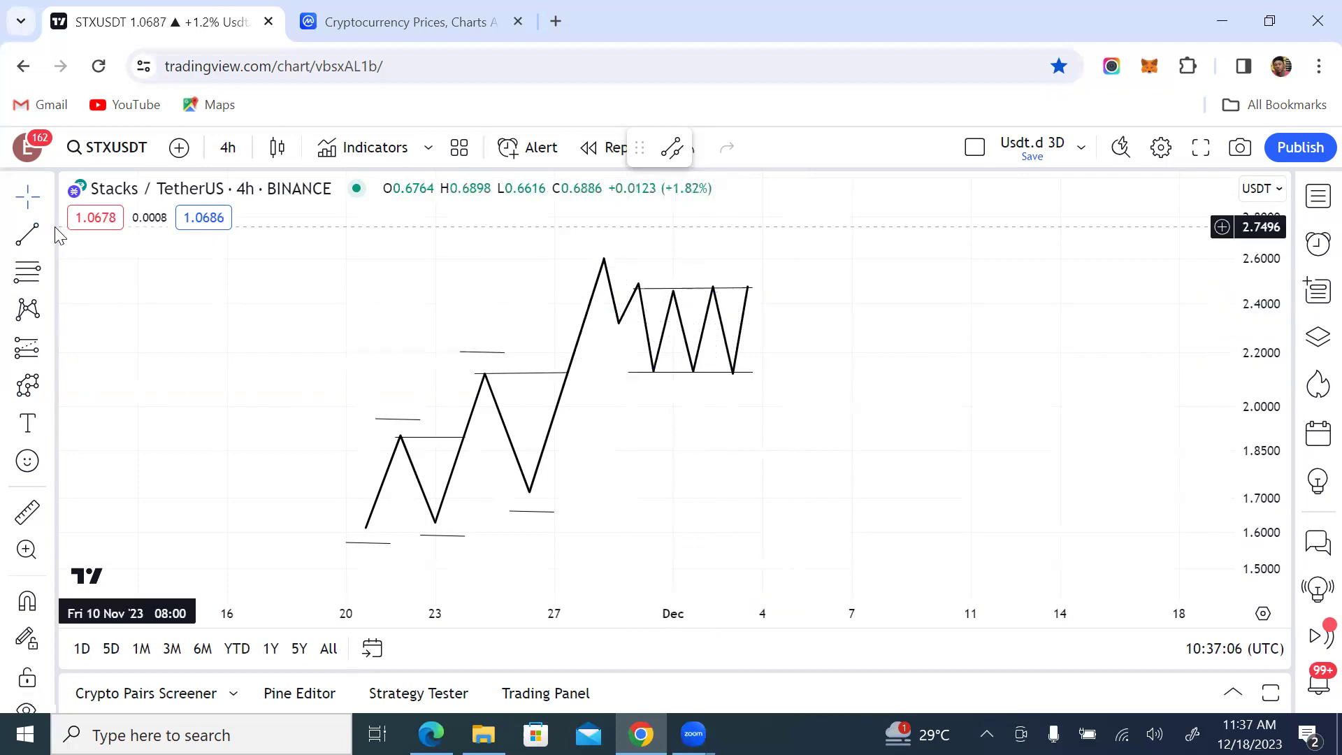
pyautogui.click(28, 385)
pyautogui.click(748, 284)
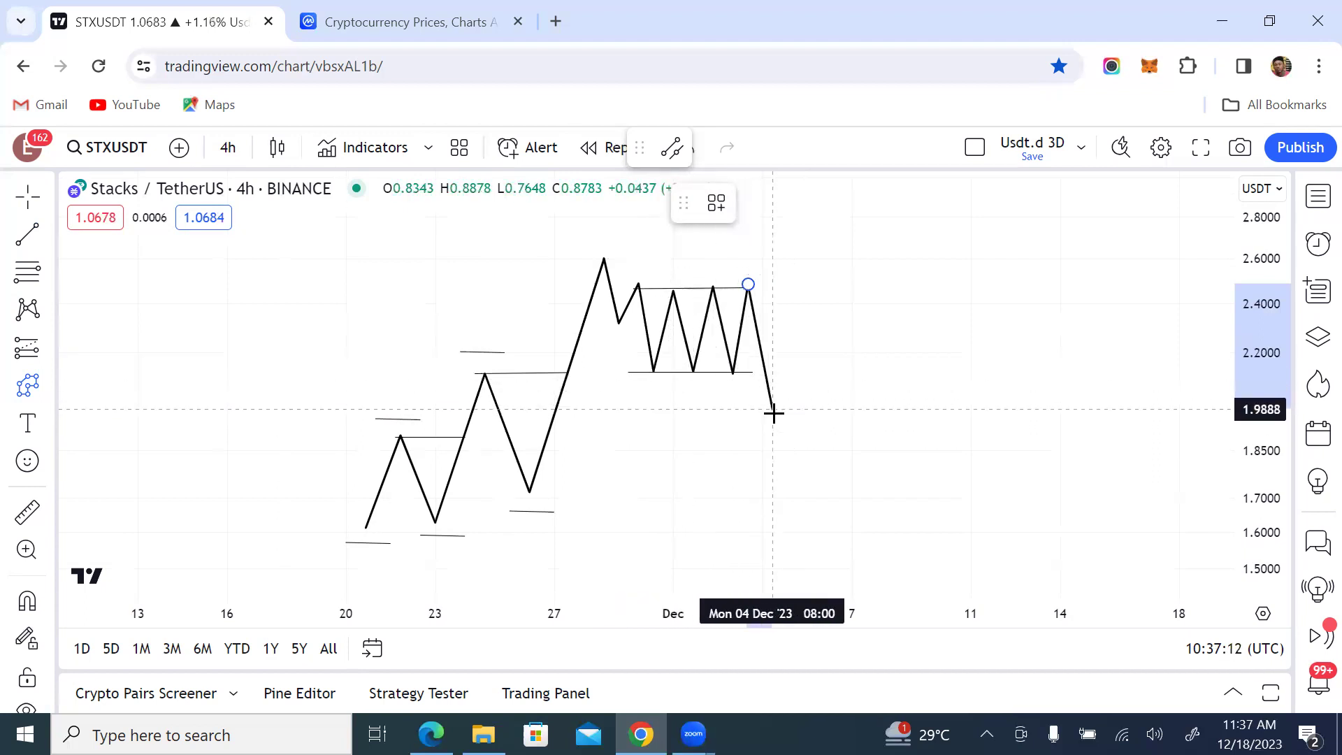
pyautogui.click(767, 483)
pyautogui.doubleClick(810, 437)
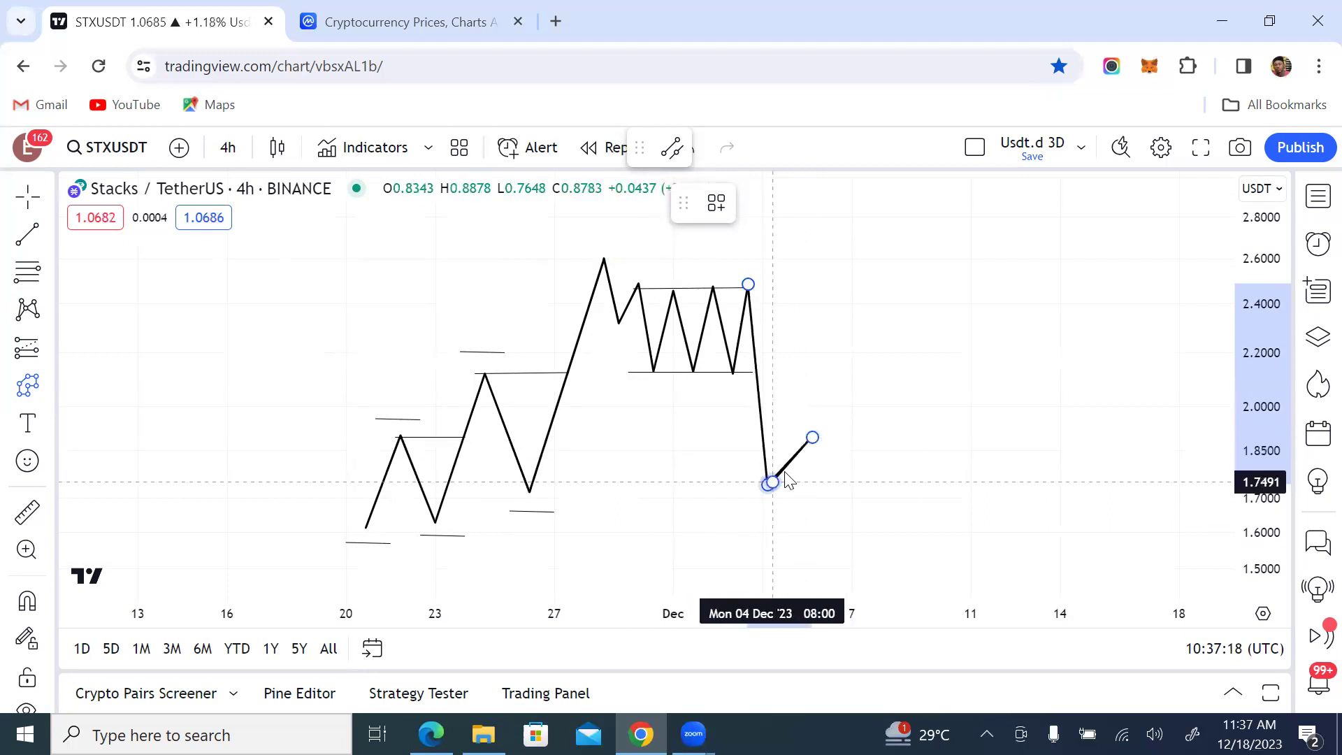
pyautogui.click(808, 440)
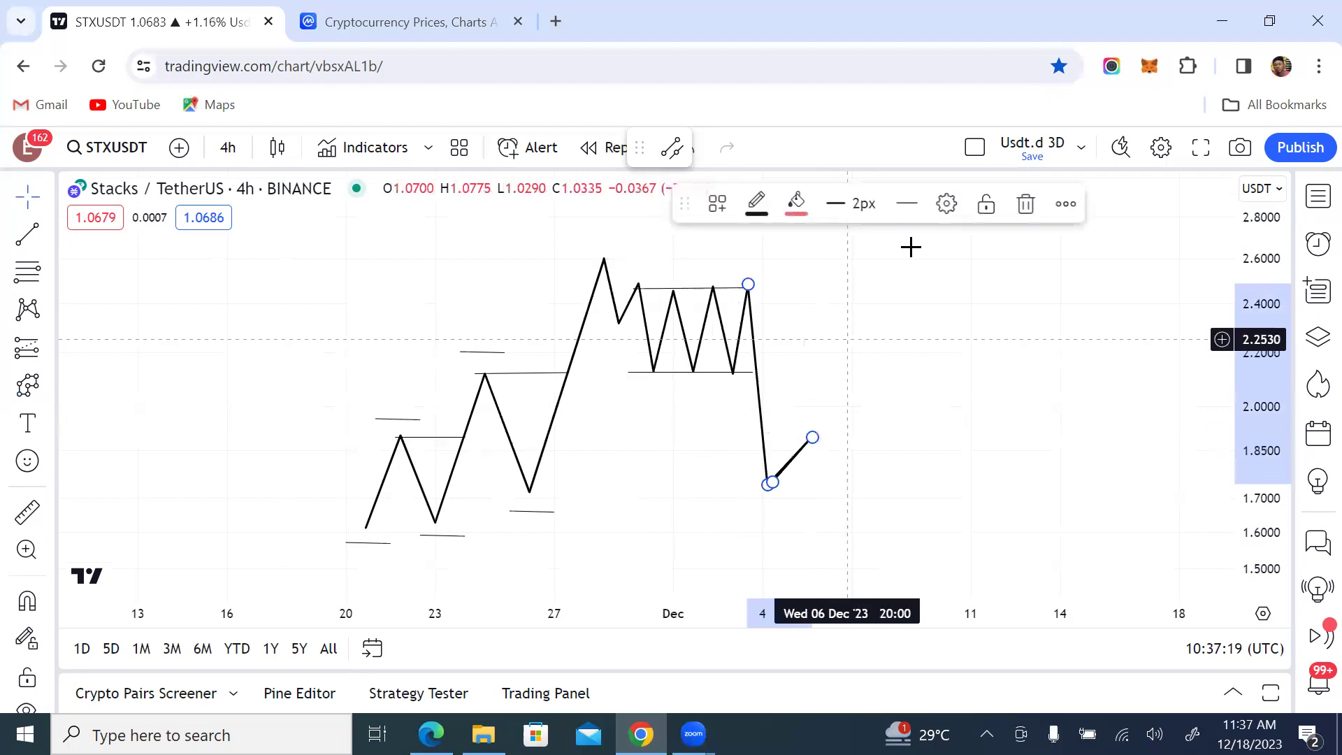
pyautogui.click(1025, 204)
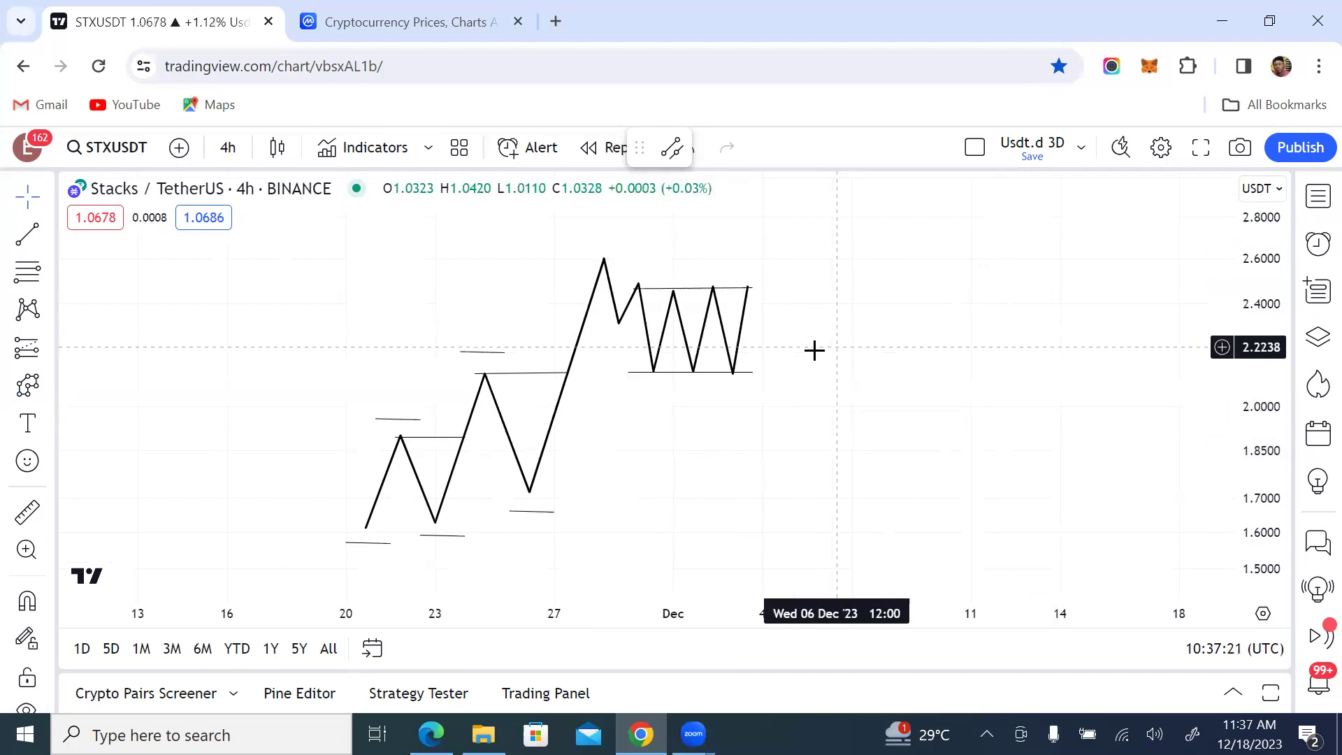
# - Draw a steep falling polyline from the range's last high at about 2.47 down to about 1.74
pyautogui.click(42, 385)
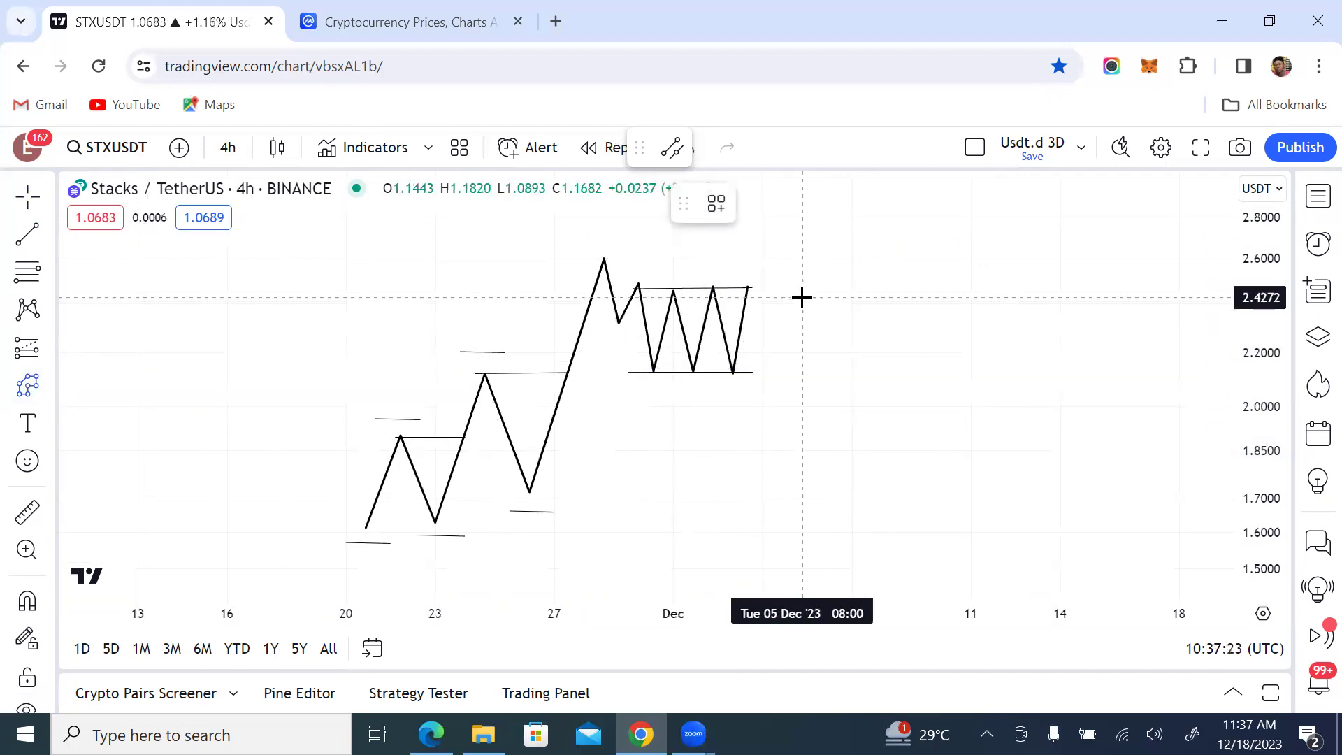
pyautogui.click(748, 286)
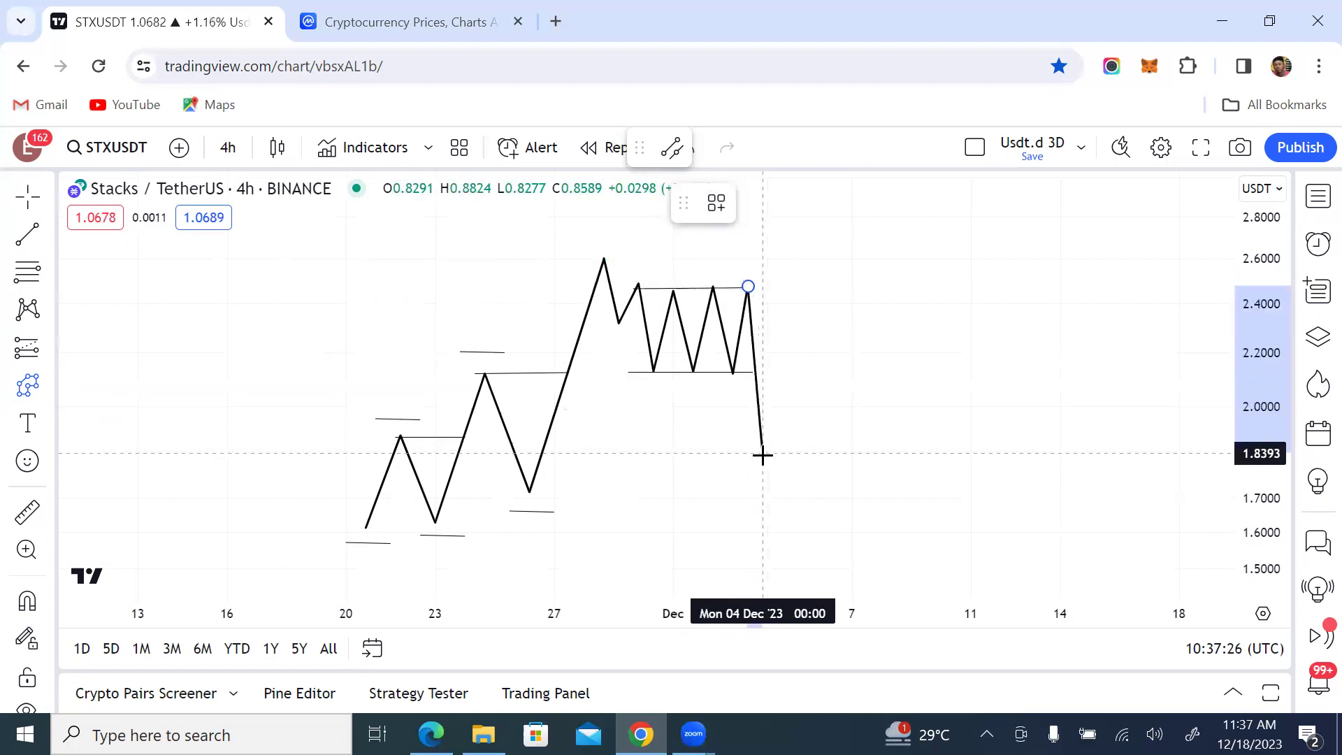
pyautogui.click(766, 485)
pyautogui.click(452, 471)
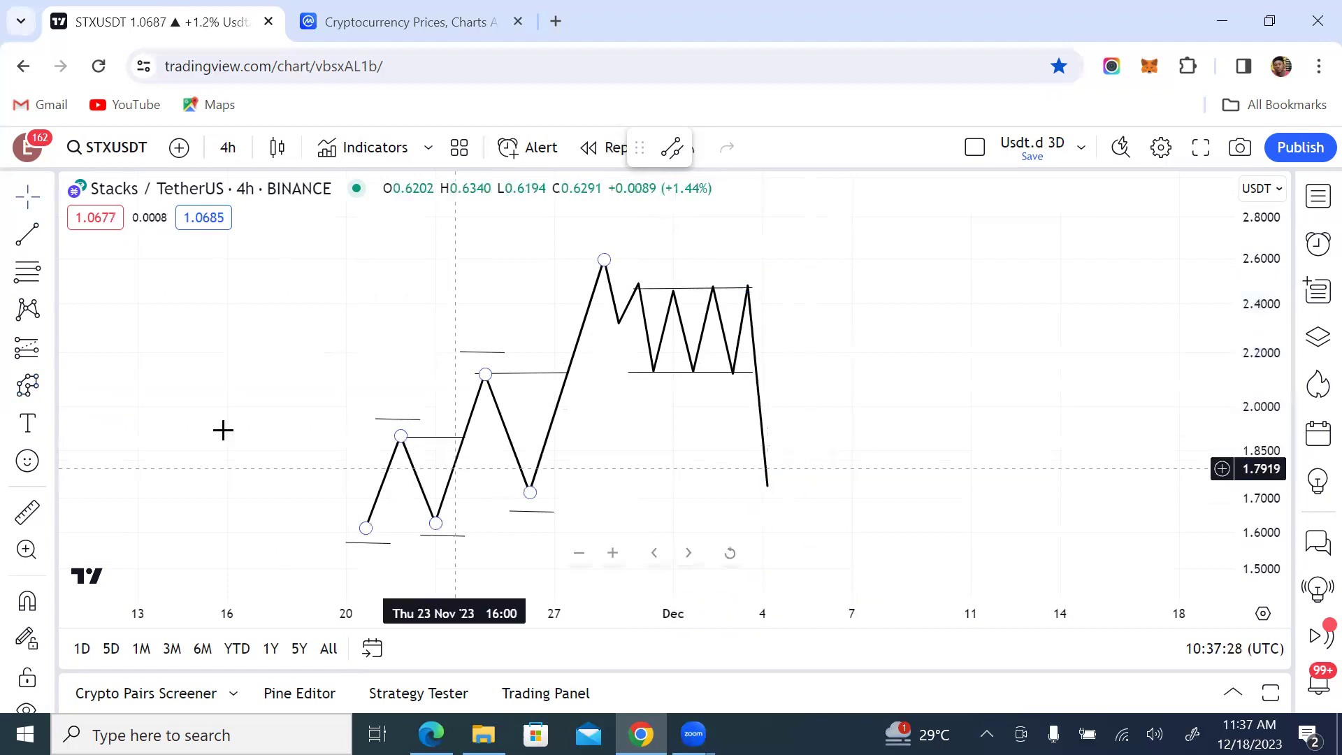
# - Draw a rectangle zone at the second pullback low, from 26 November past the falling leg, between about 1.71 and 1.79
pyautogui.click(53, 387)
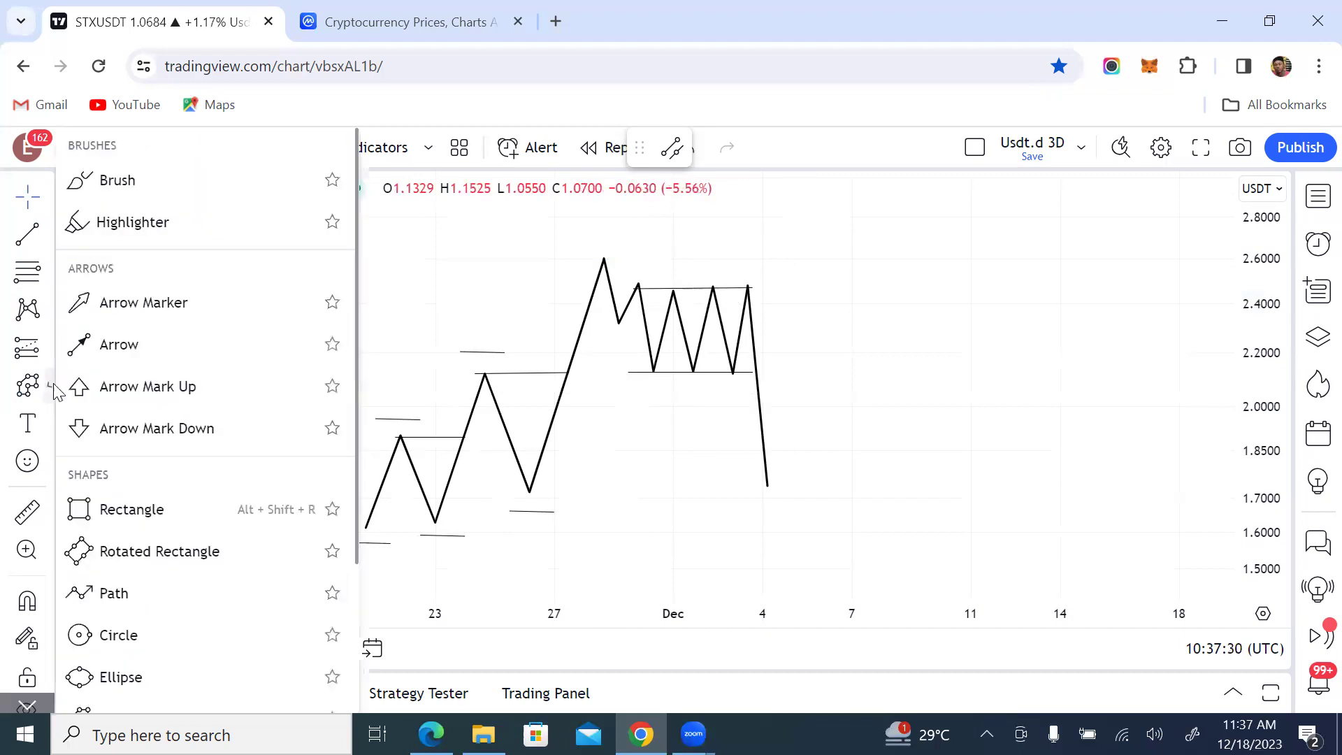
pyautogui.click(97, 508)
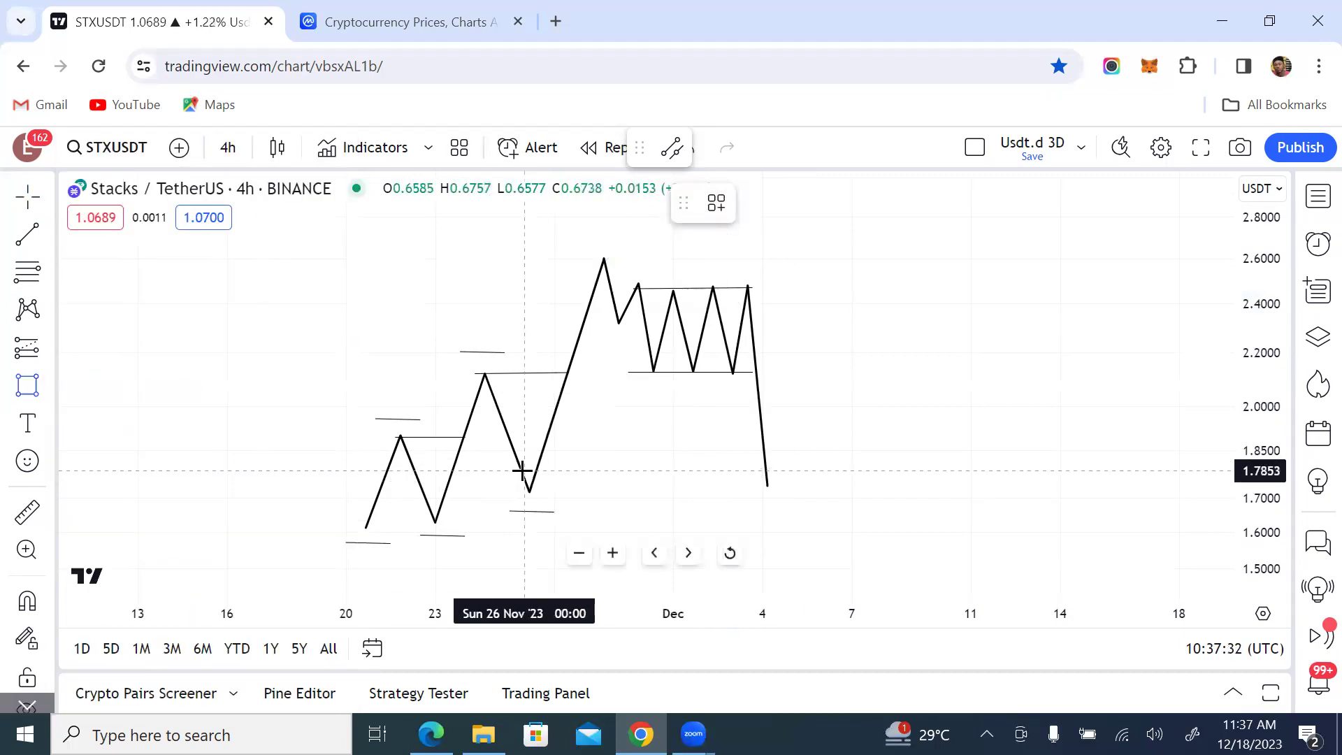
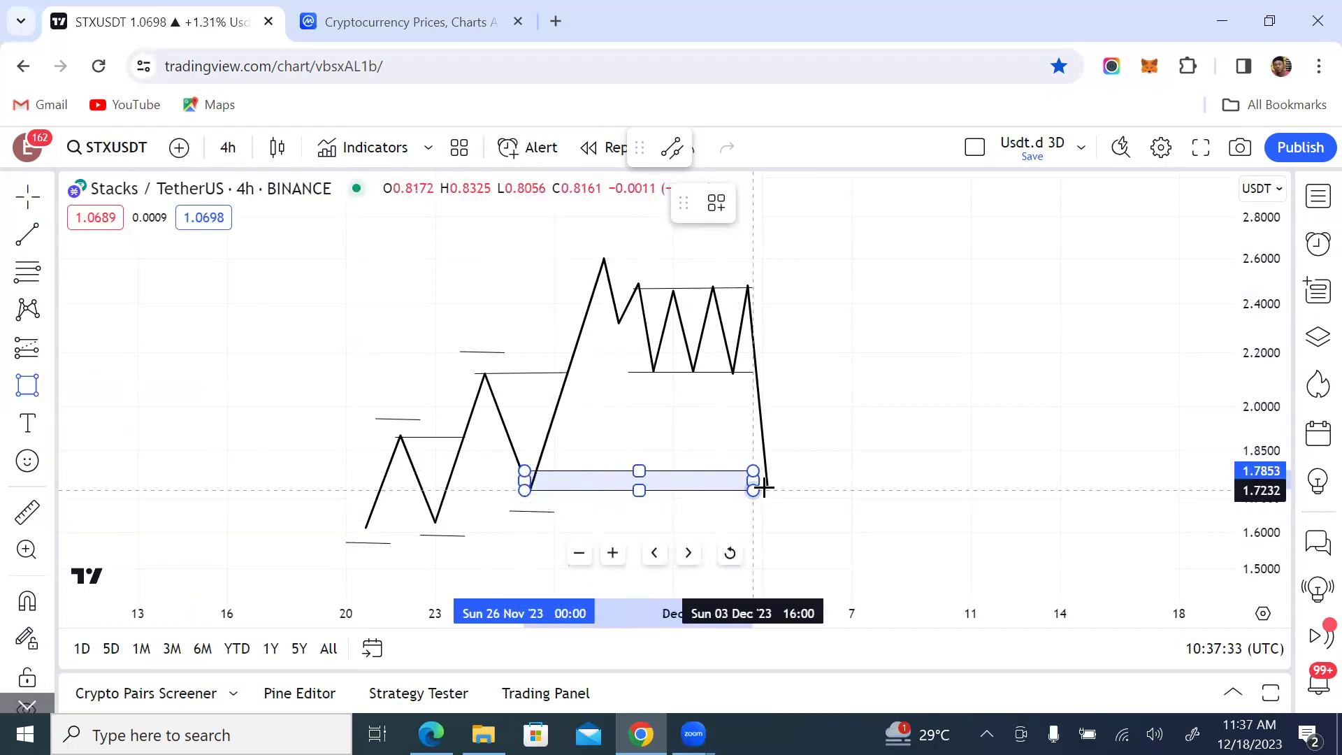
pyautogui.click(843, 487)
pyautogui.click(863, 369)
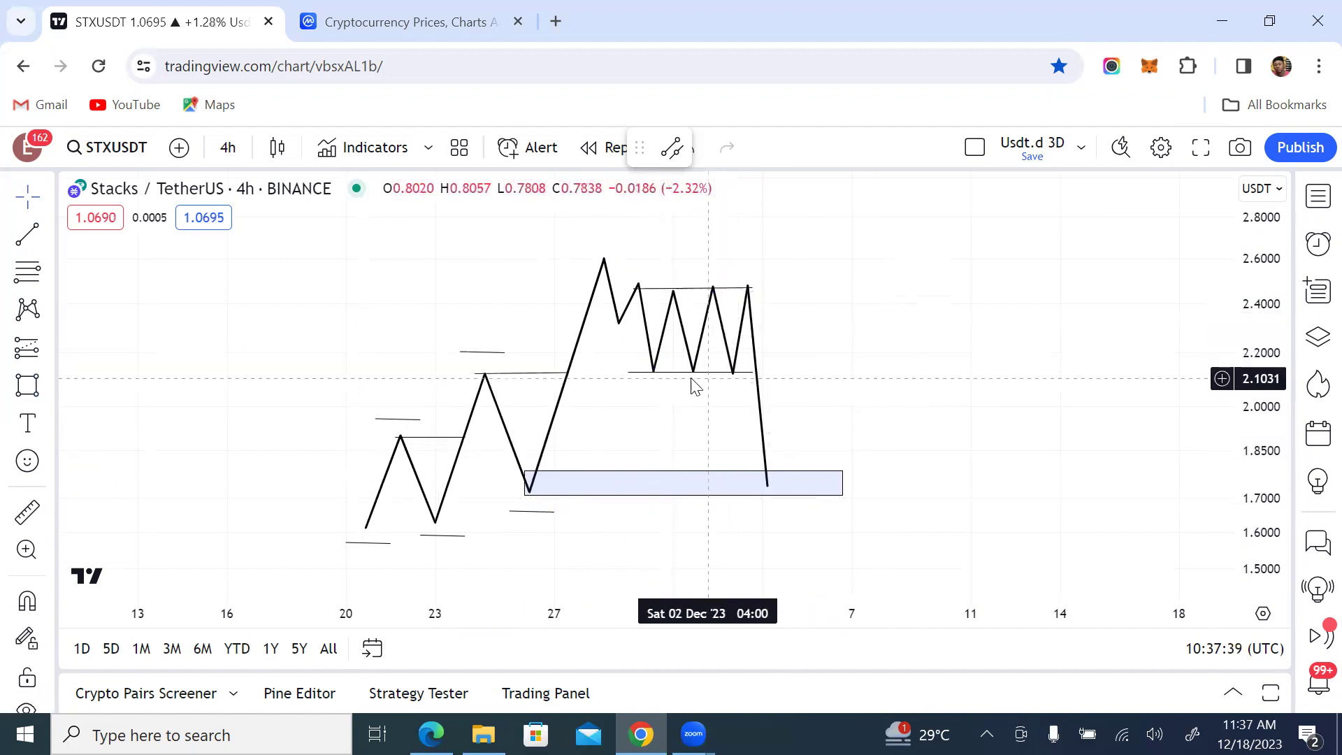
# - Draw a rising polyline from the end of the falling leg inside the zone up to about 2.80, above the previous peak
pyautogui.moveTo(688, 402); pyautogui.dragTo(708, 388)
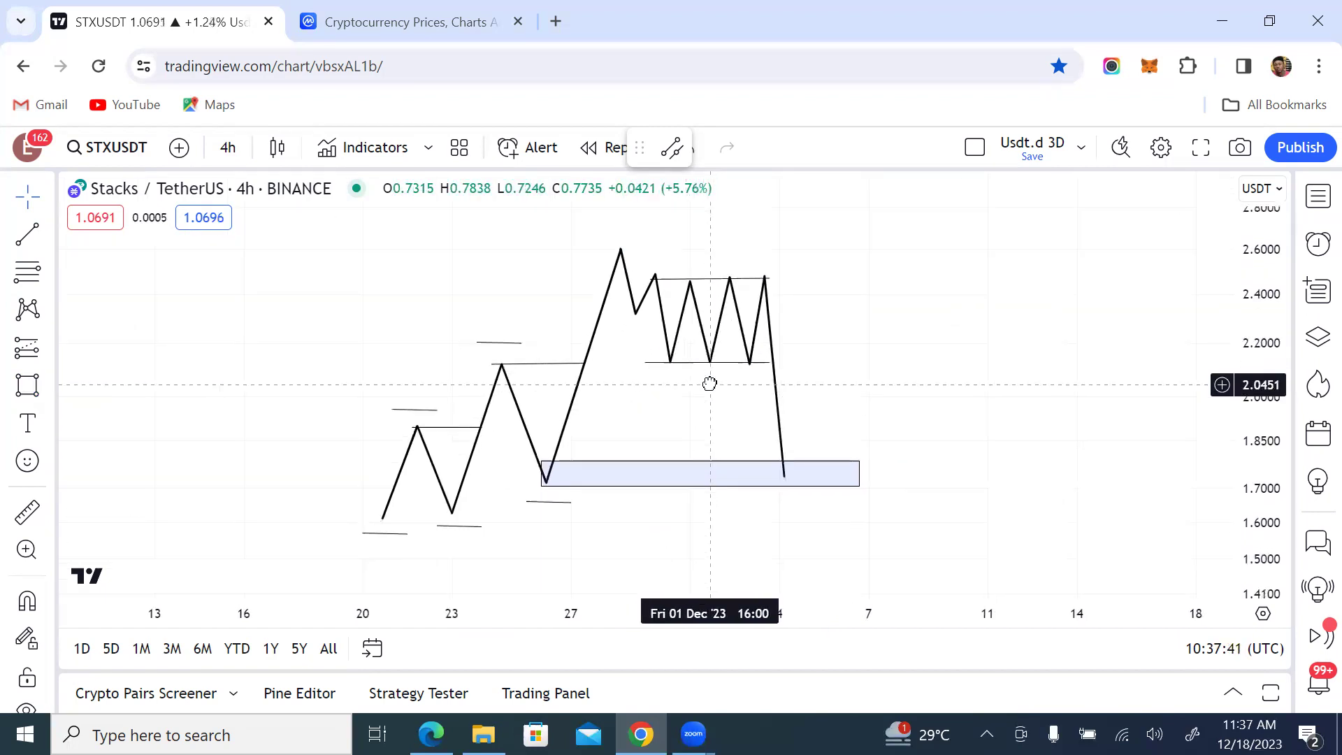
pyautogui.click(689, 371)
pyautogui.click(692, 386)
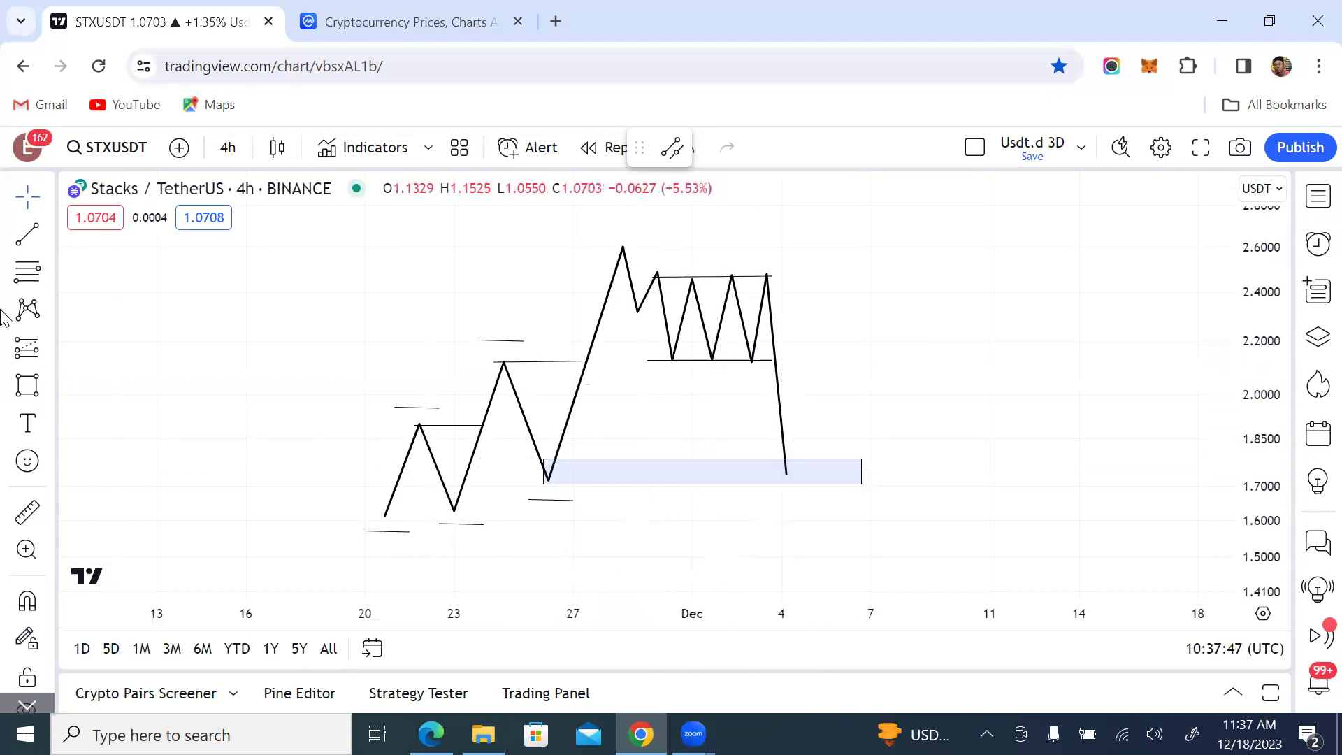
pyautogui.click(49, 384)
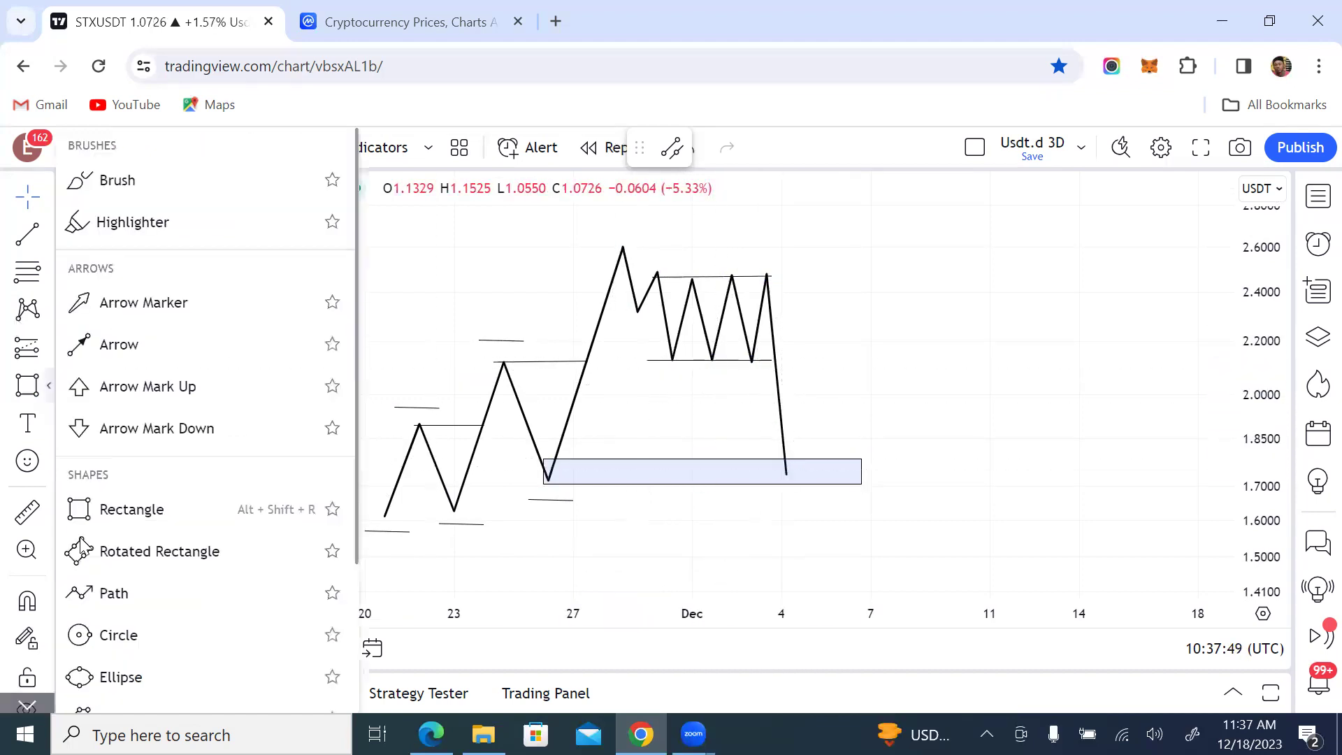
pyautogui.scroll(-3, 105, 569)
pyautogui.click(120, 518)
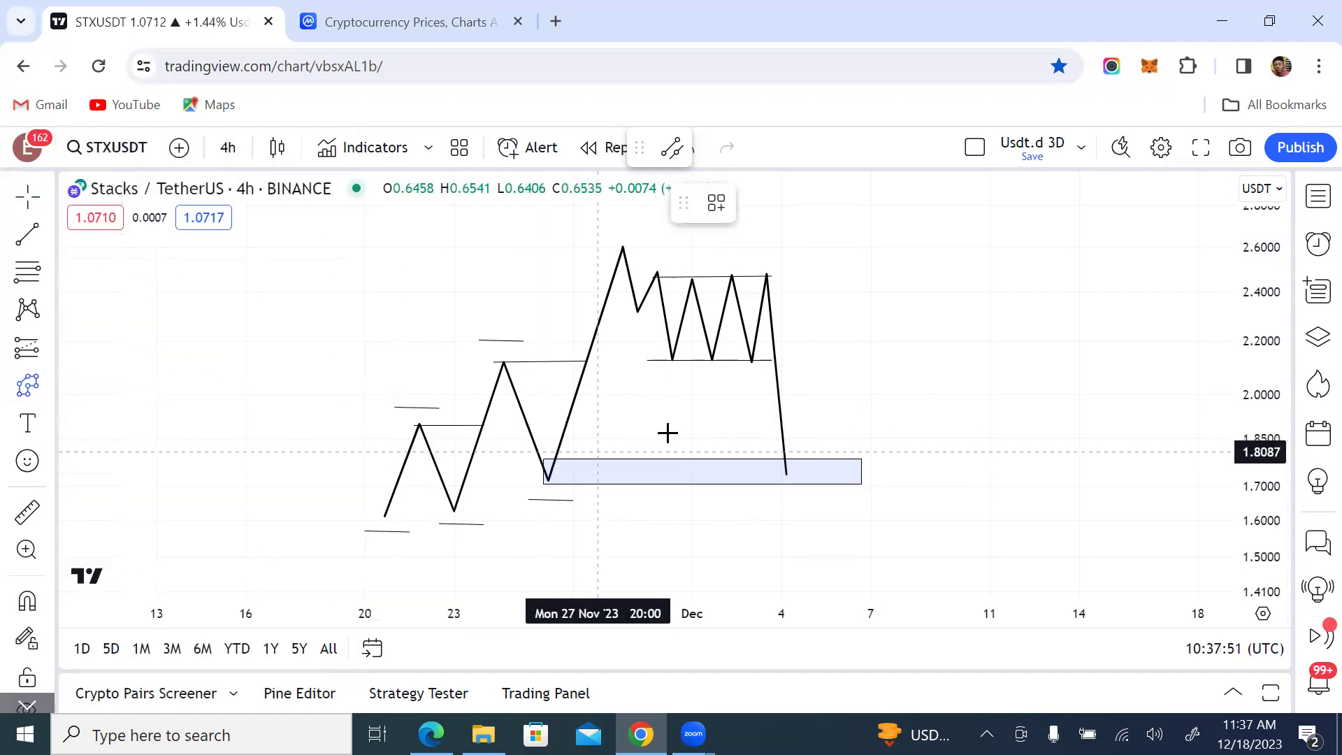
pyautogui.click(787, 474)
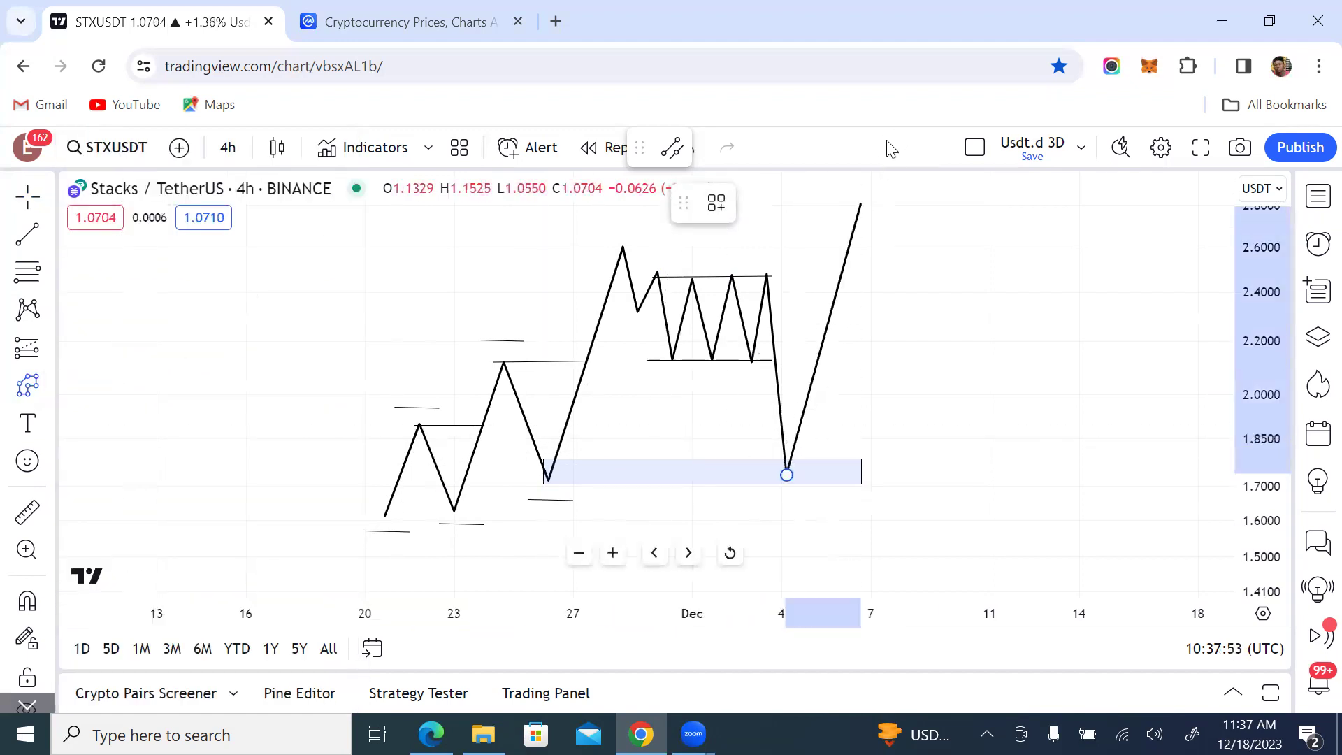
pyautogui.doubleClick(866, 206)
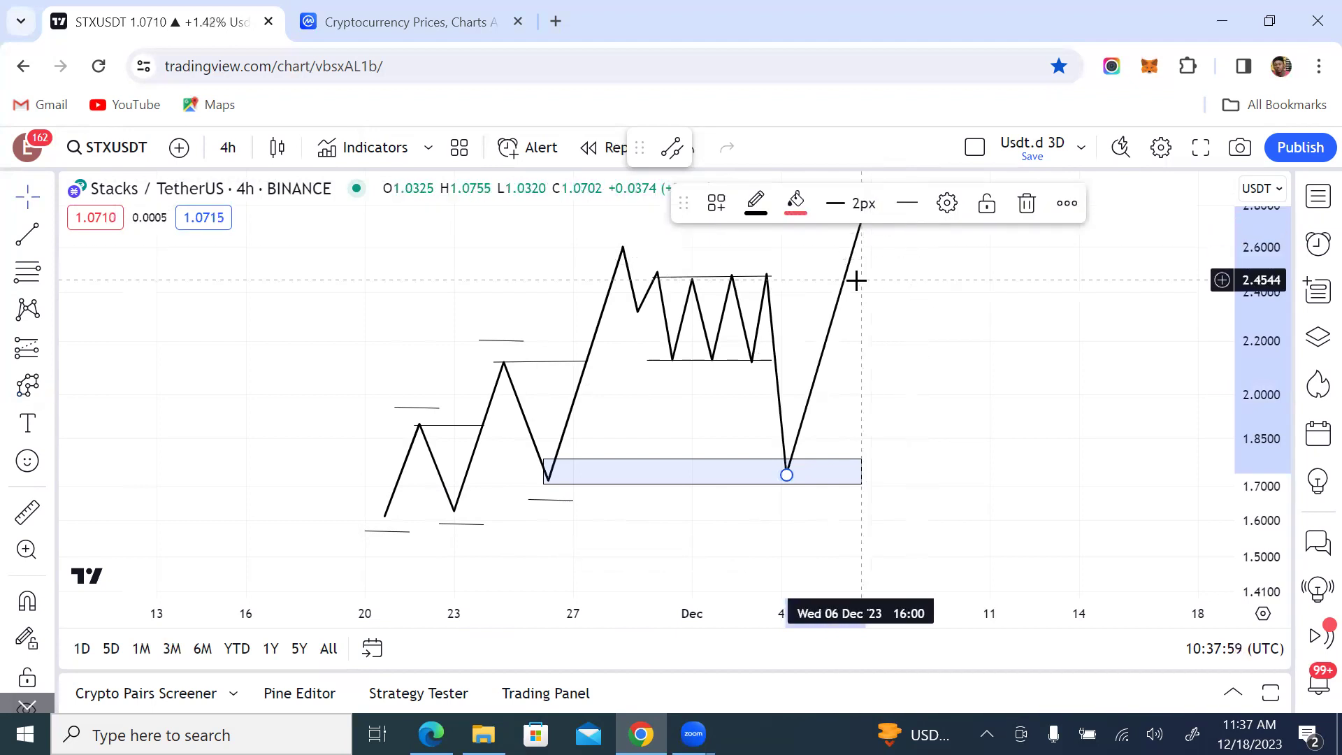
pyautogui.moveTo(932, 309); pyautogui.dragTo(903, 406)
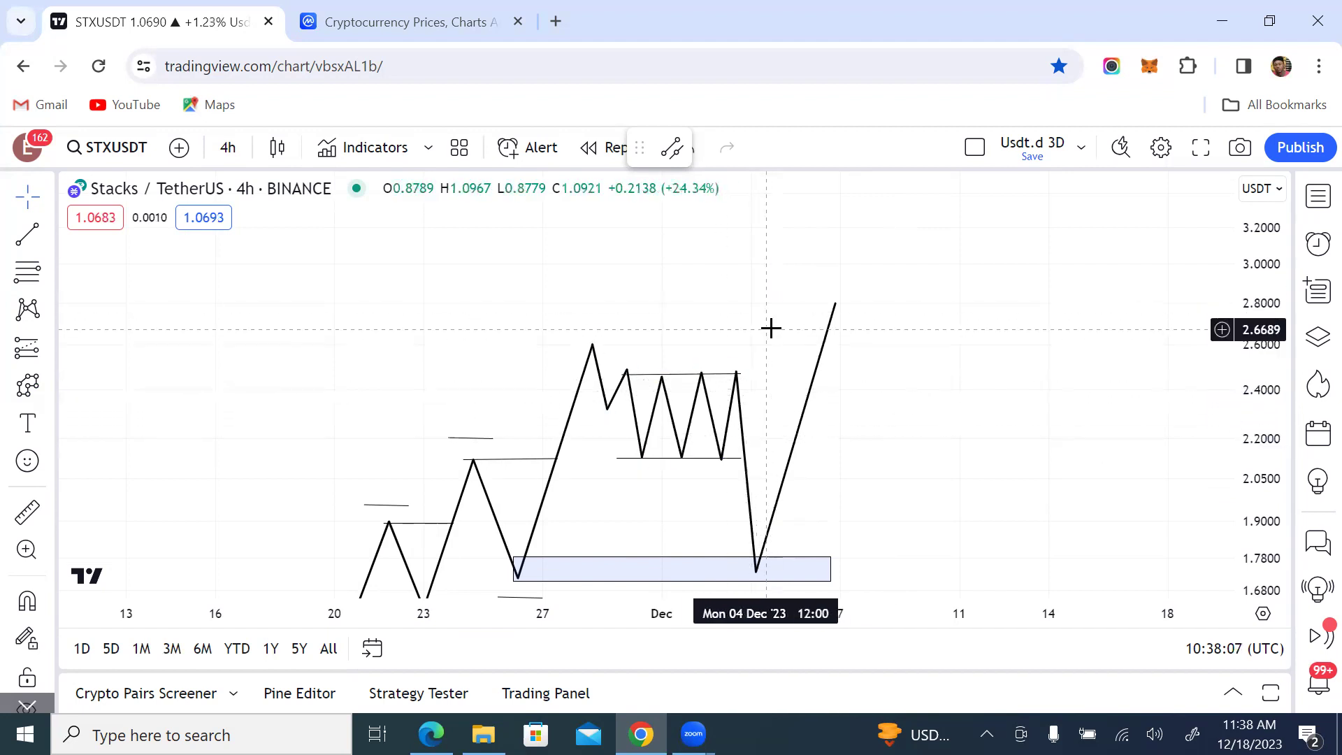
pyautogui.moveTo(772, 320); pyautogui.dragTo(774, 265)
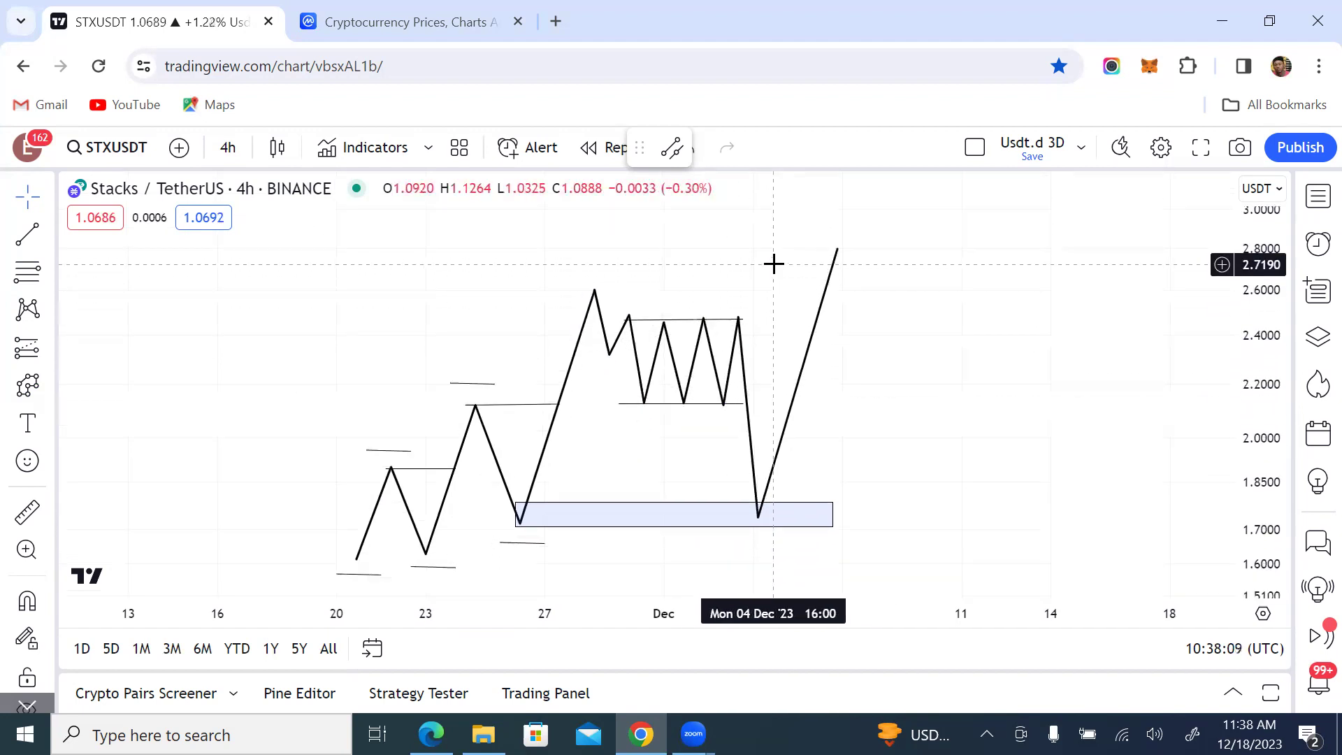
pyautogui.click(701, 371)
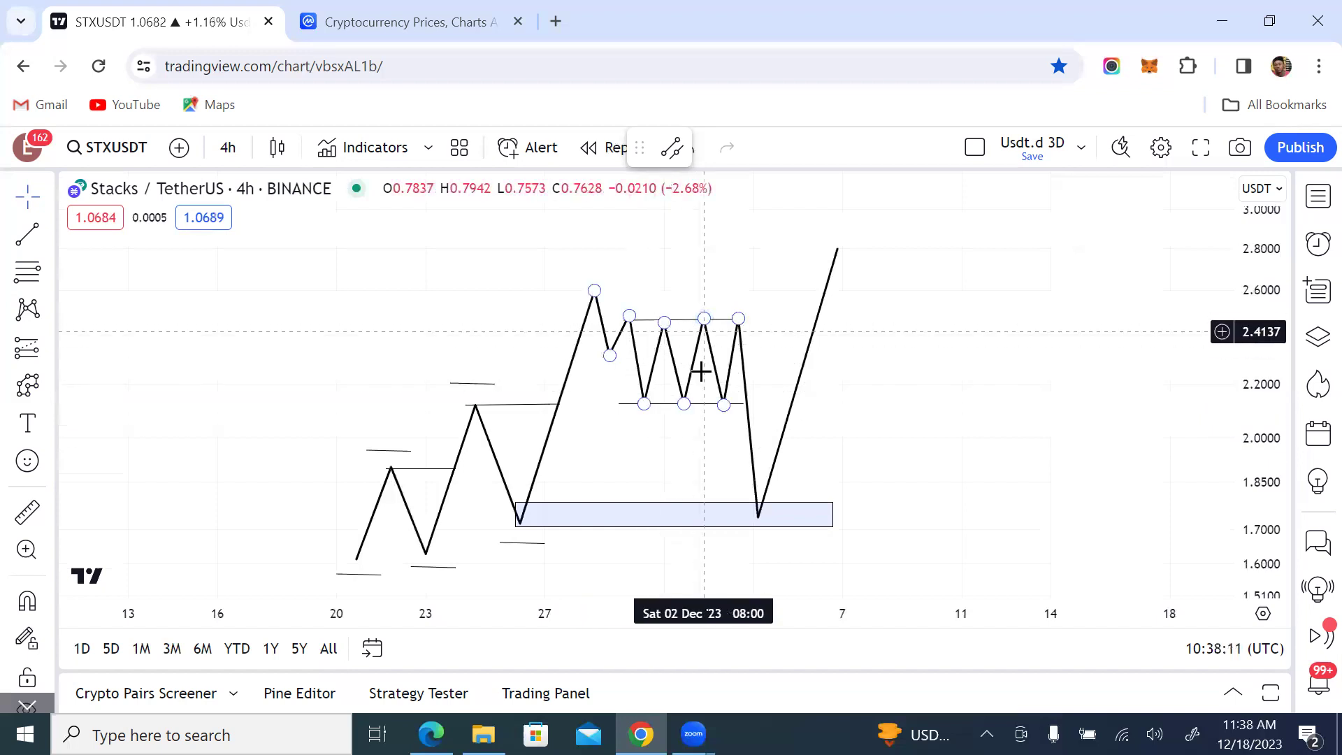
pyautogui.click(623, 389)
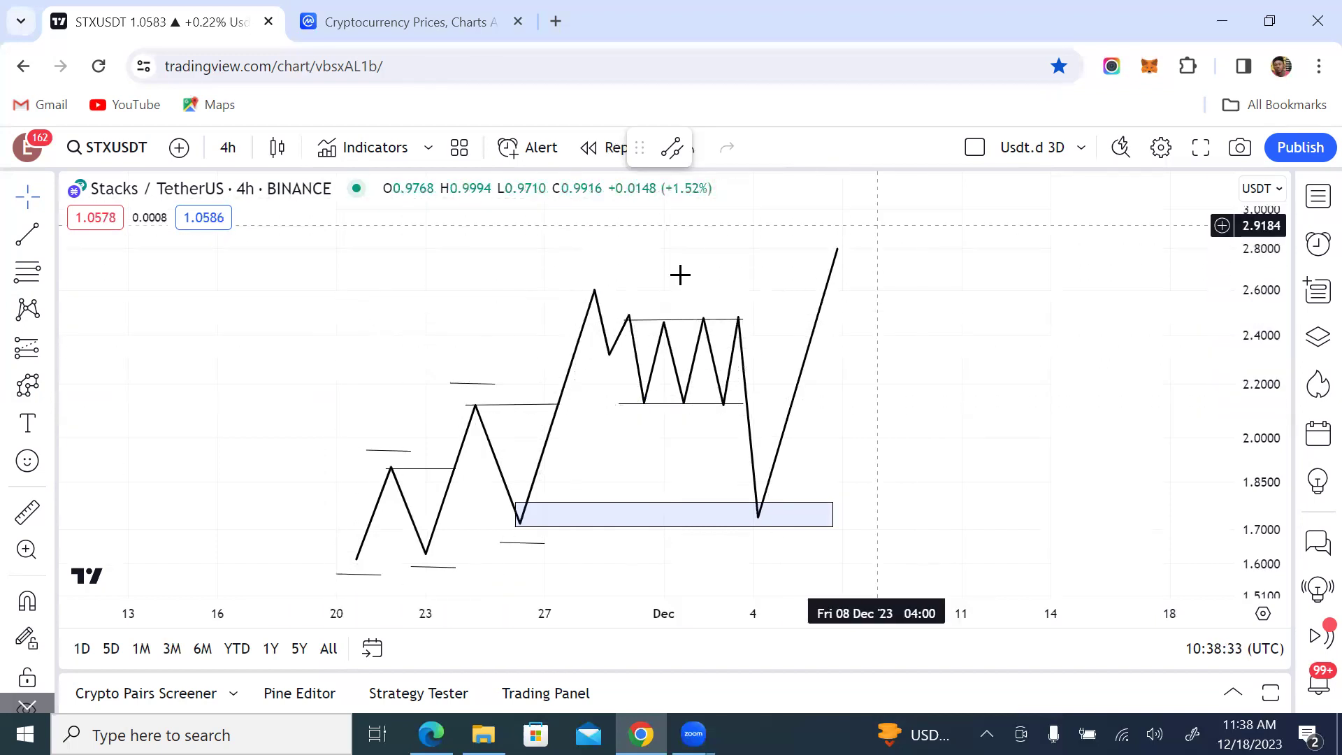
# - Remove all drawings from the STXUSDT chart
pyautogui.scroll(-3, 28, 508)
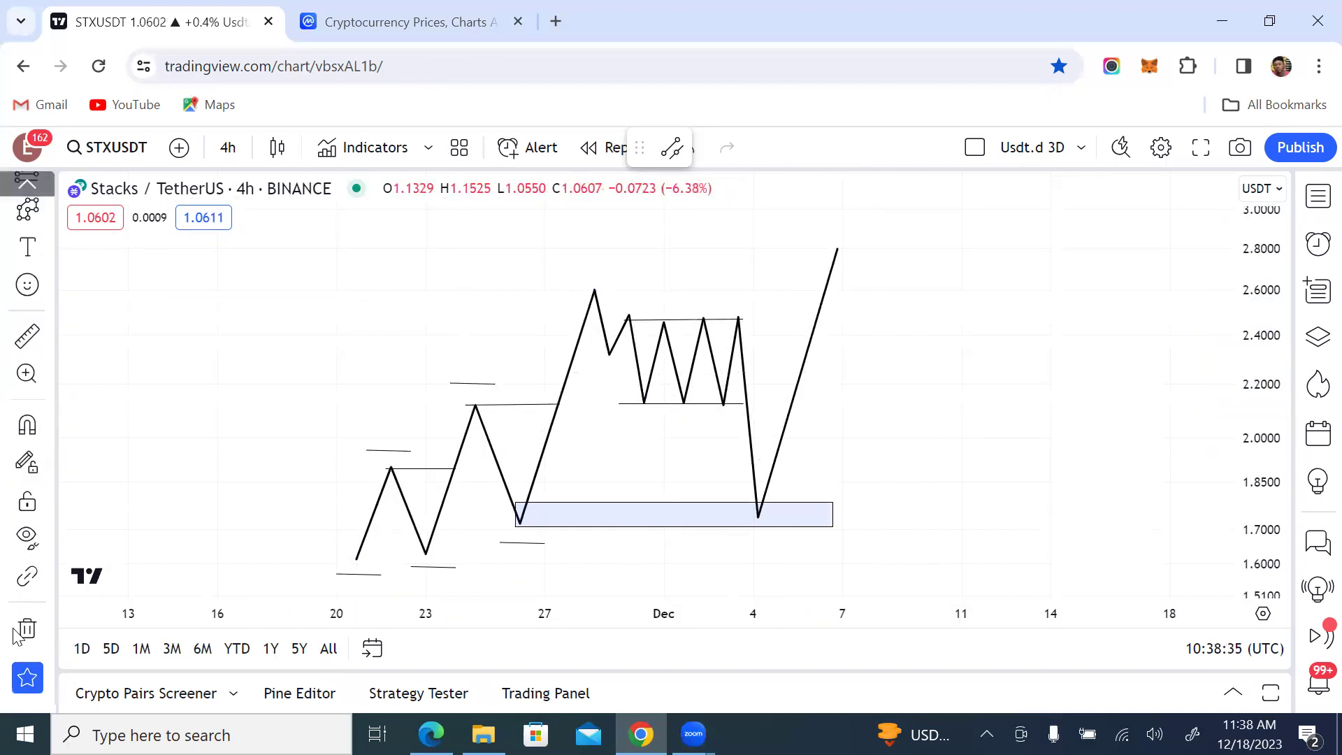
pyautogui.click(23, 630)
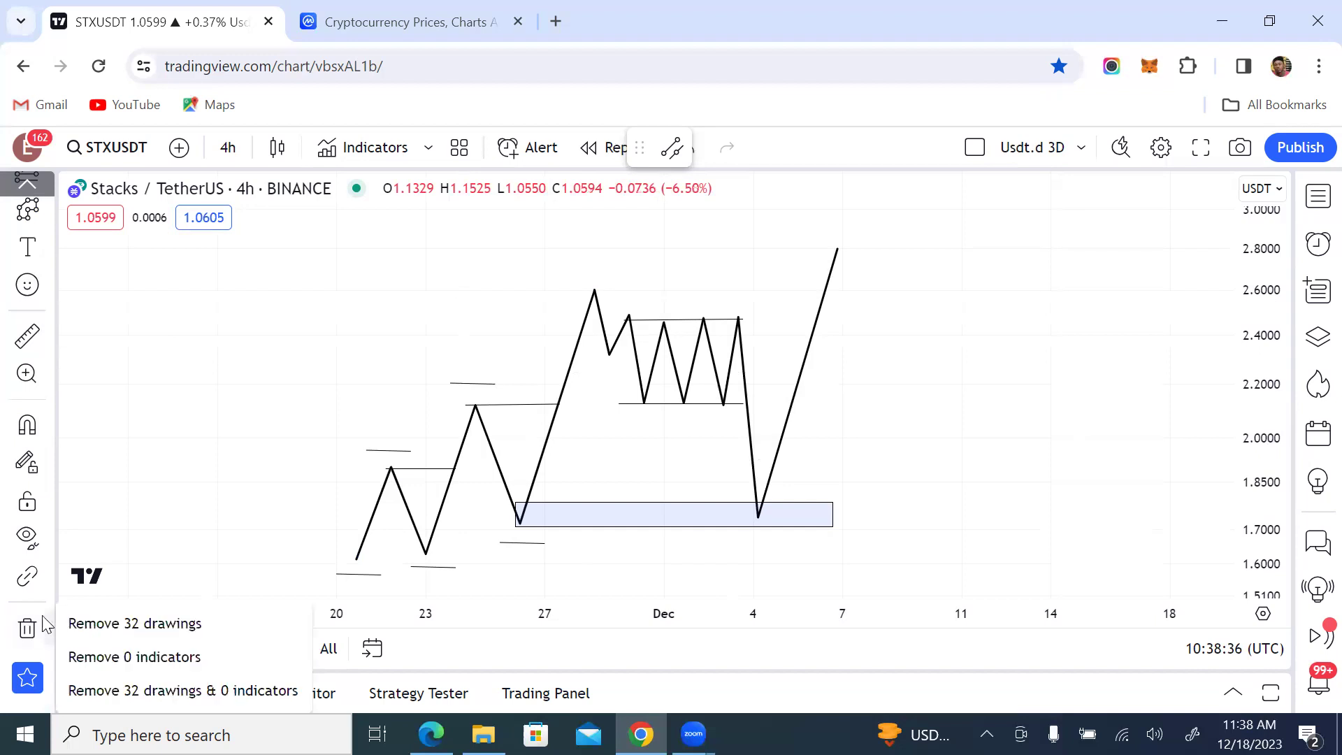
pyautogui.click(187, 623)
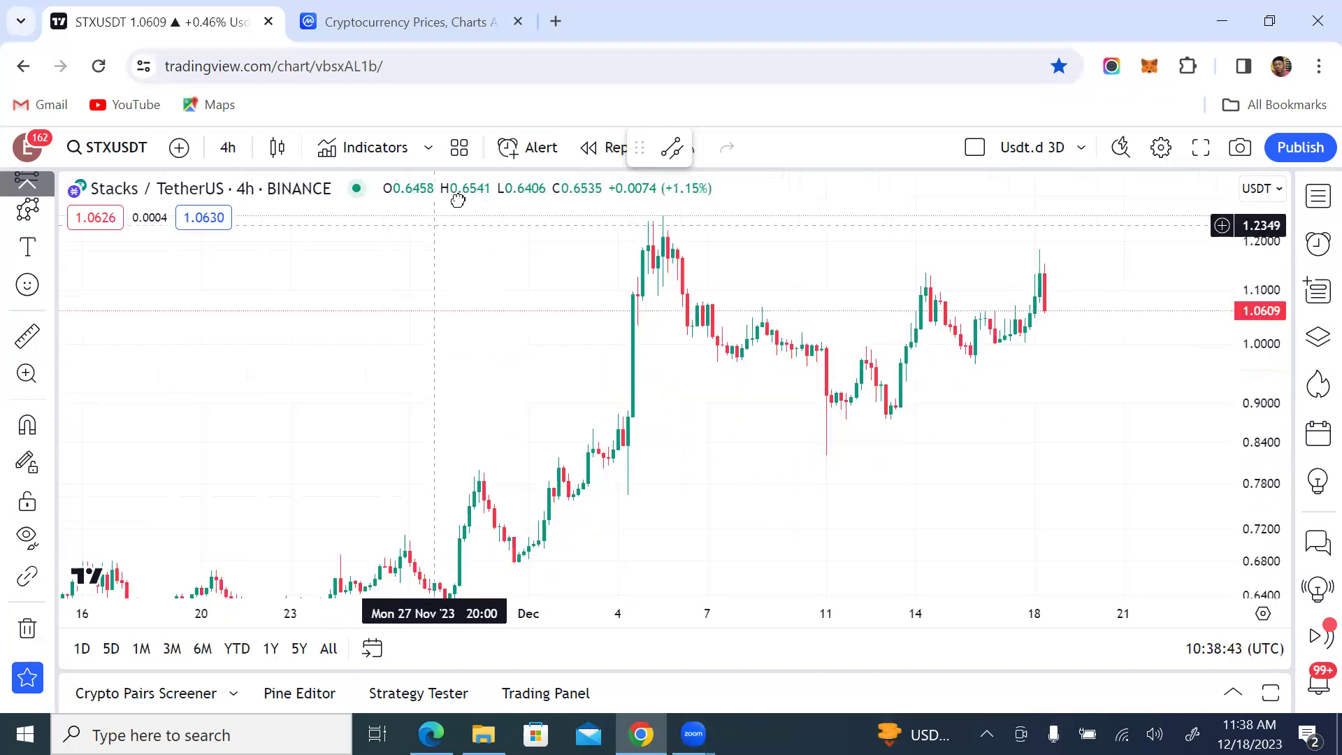
# - Switch the chart to the SANDUSDT spot pair from Binance
pyautogui.click(101, 147)
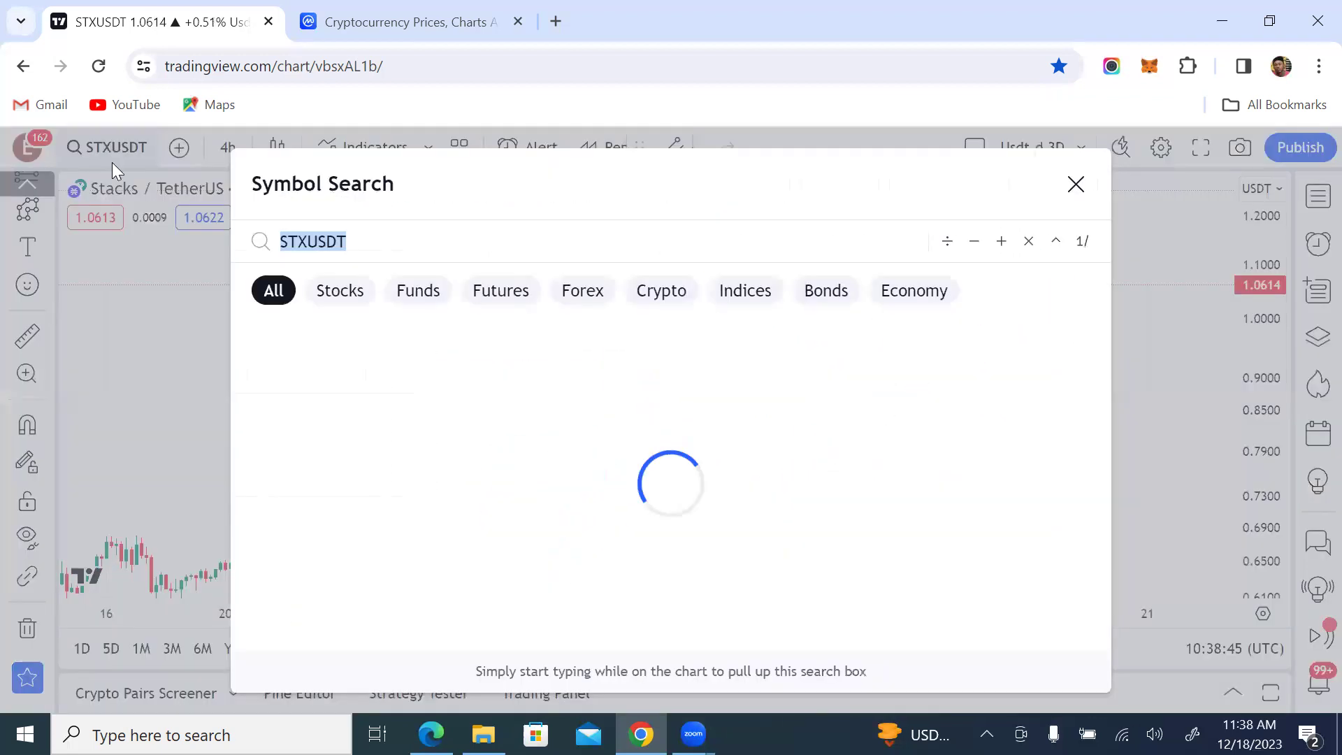
pyautogui.write('SANDUSDT')
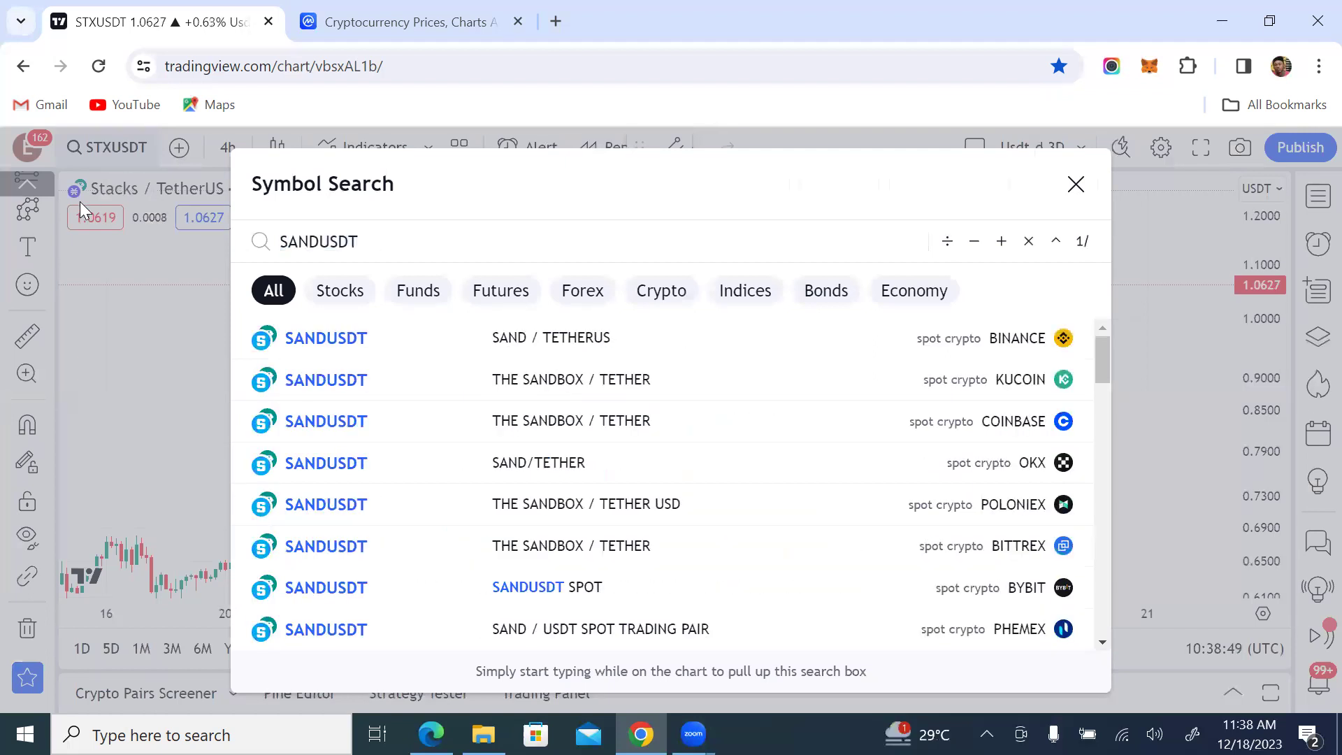
pyautogui.click(547, 342)
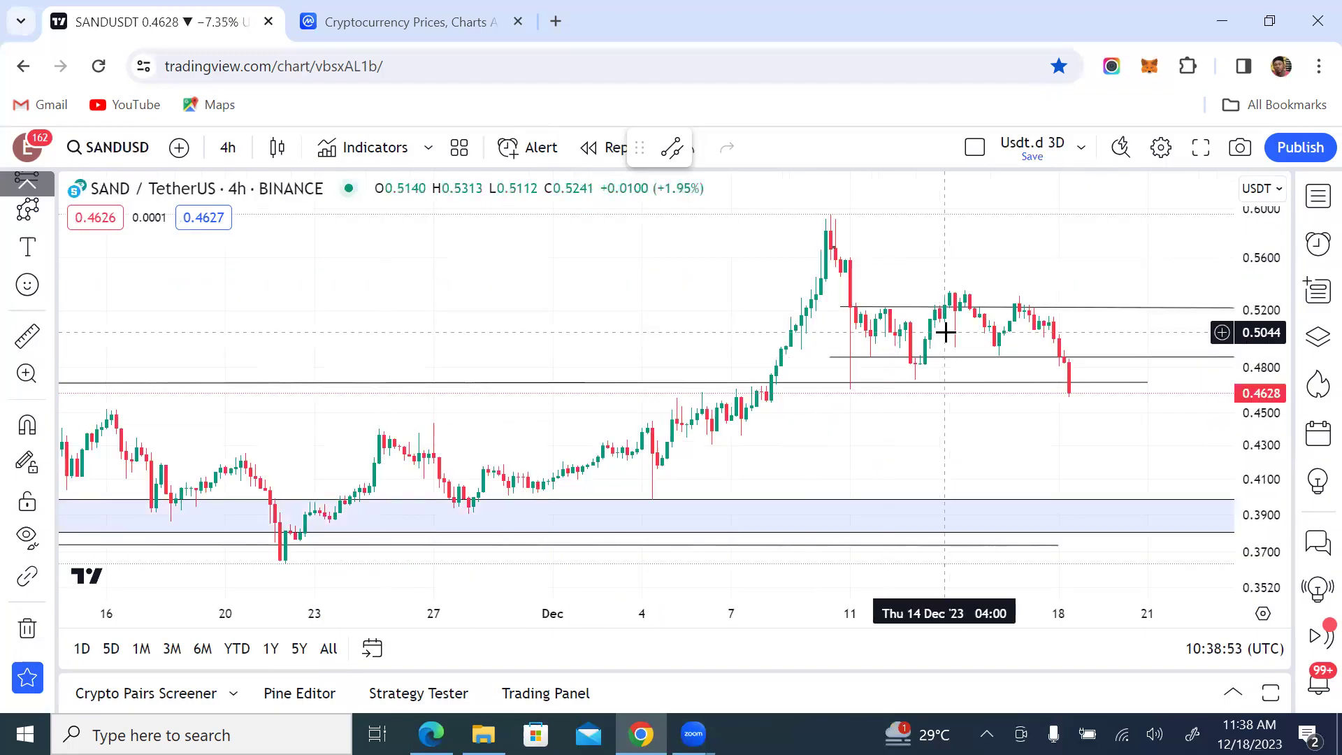
# - Examine the SANDUSDT 4h price action from November through the December range, together with its marked levels and zones
pyautogui.scroll(-5, 584, 357)
pyautogui.scroll(3, 853, 366)
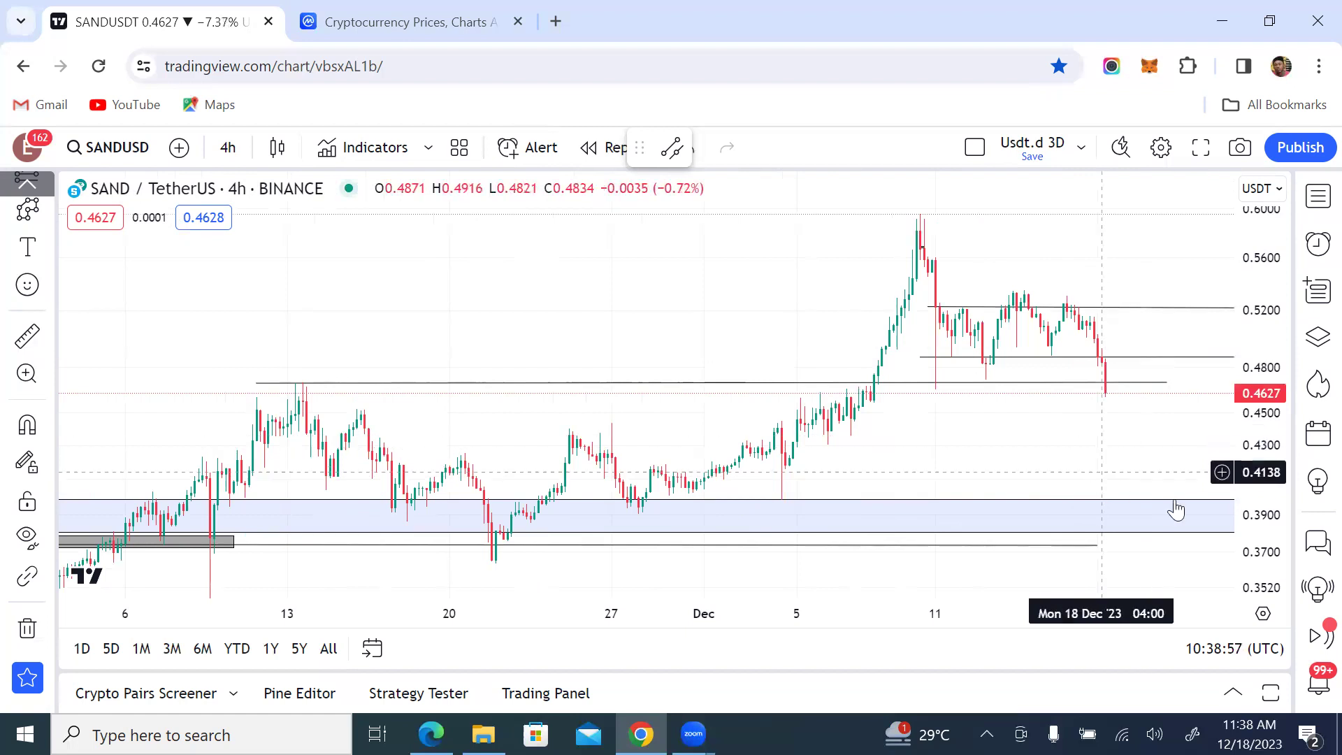
pyautogui.scroll(2, 1149, 421)
pyautogui.scroll(-2, 1153, 391)
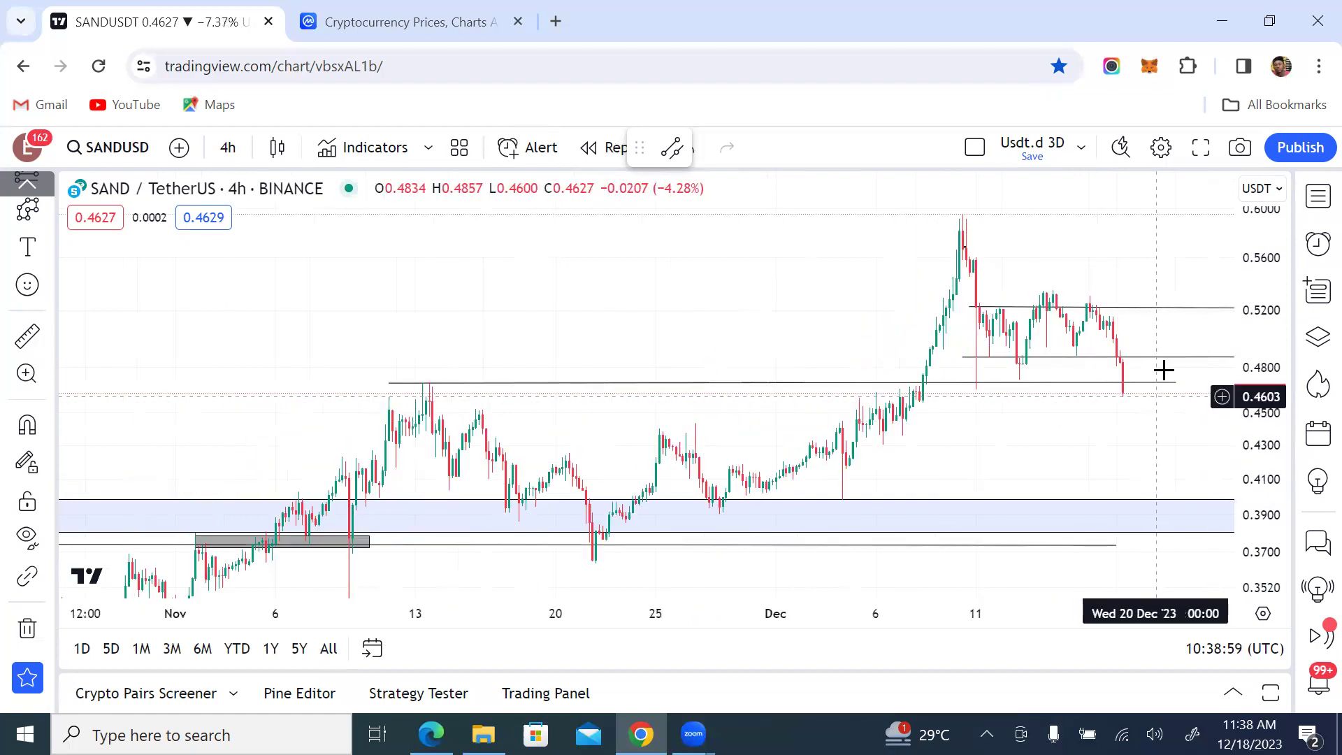
pyautogui.scroll(-3, 552, 311)
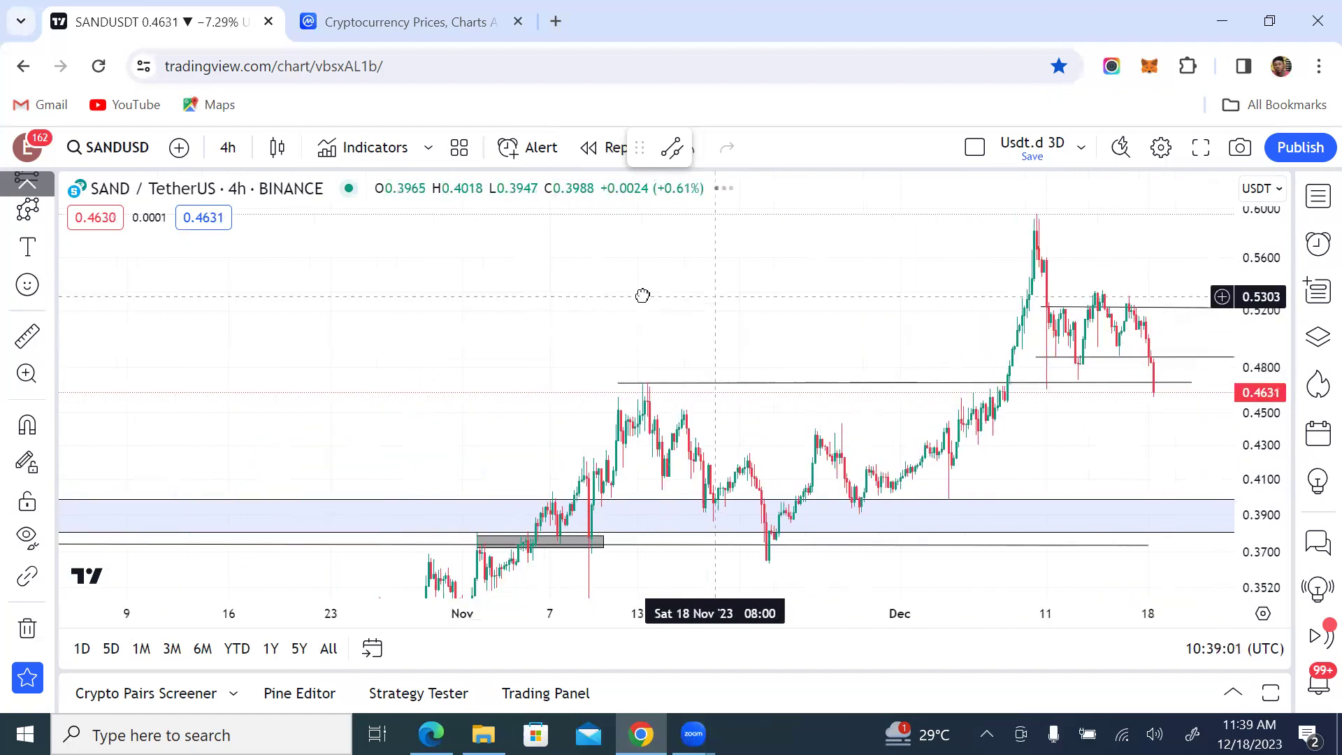
pyautogui.hscroll(5, 641, 296)
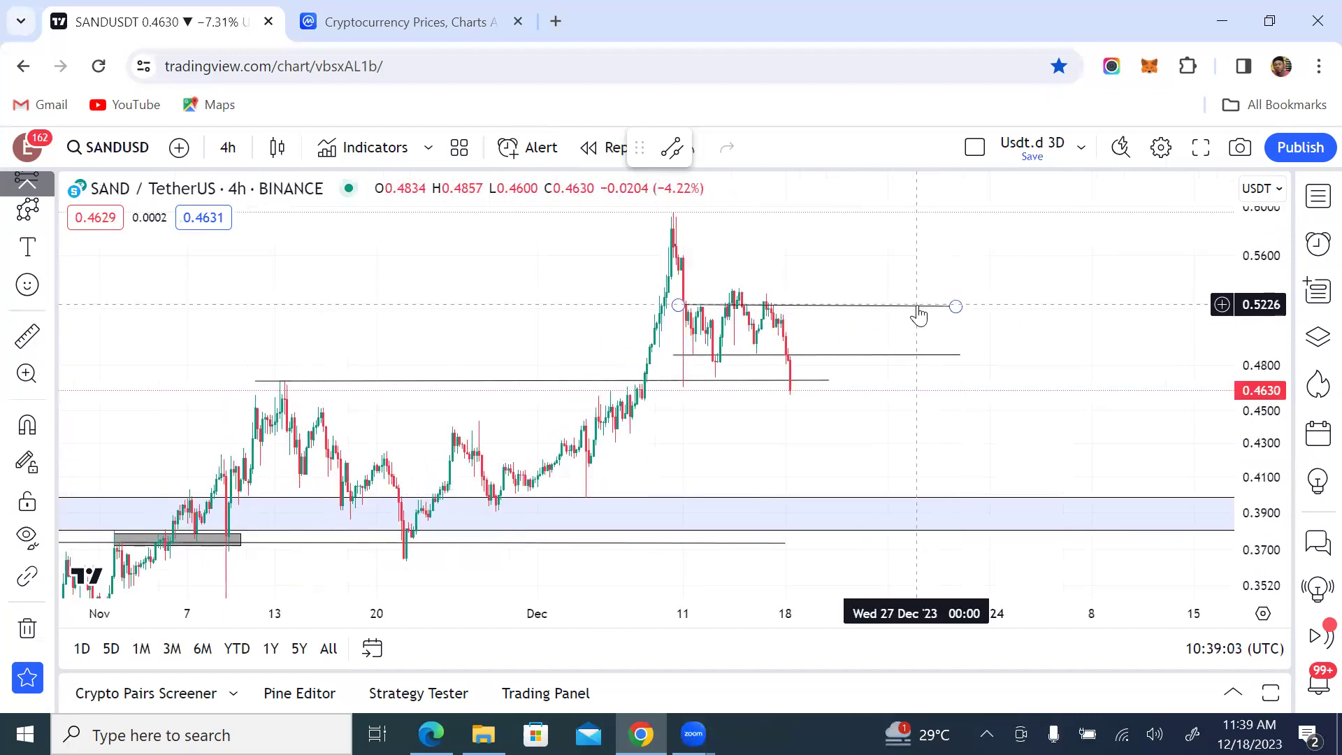
# - Shorten the horizontal line at the mid-November high to end at the 8 December breakout, and label it "bos"
pyautogui.click(450, 384)
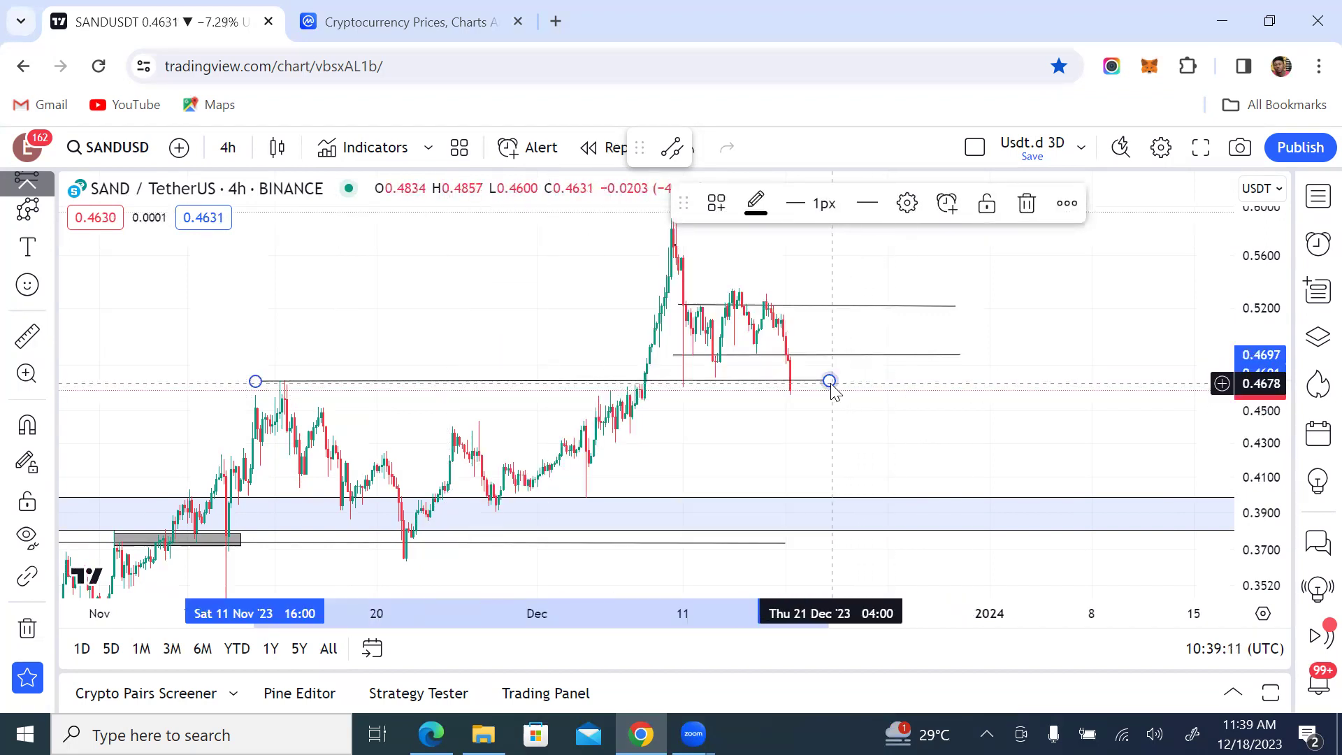
pyautogui.moveTo(829, 381); pyautogui.dragTo(647, 381)
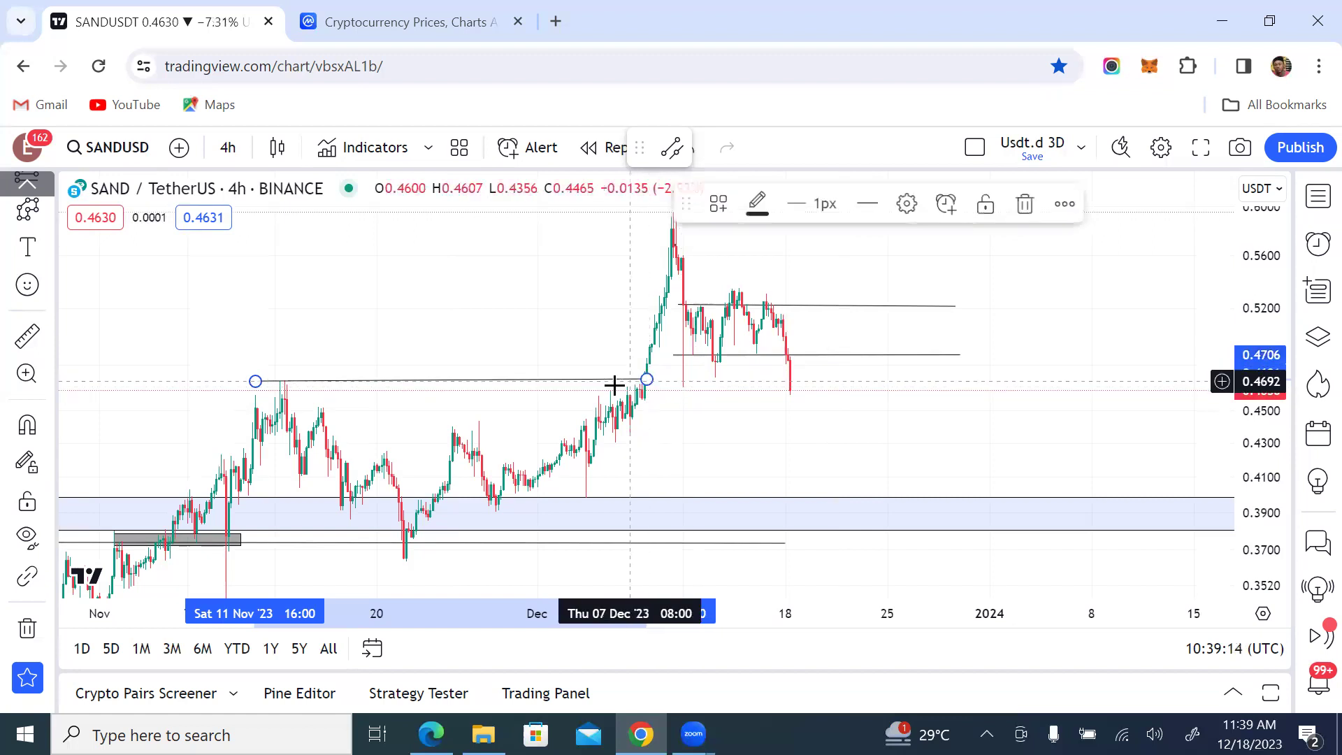
pyautogui.doubleClick(456, 382)
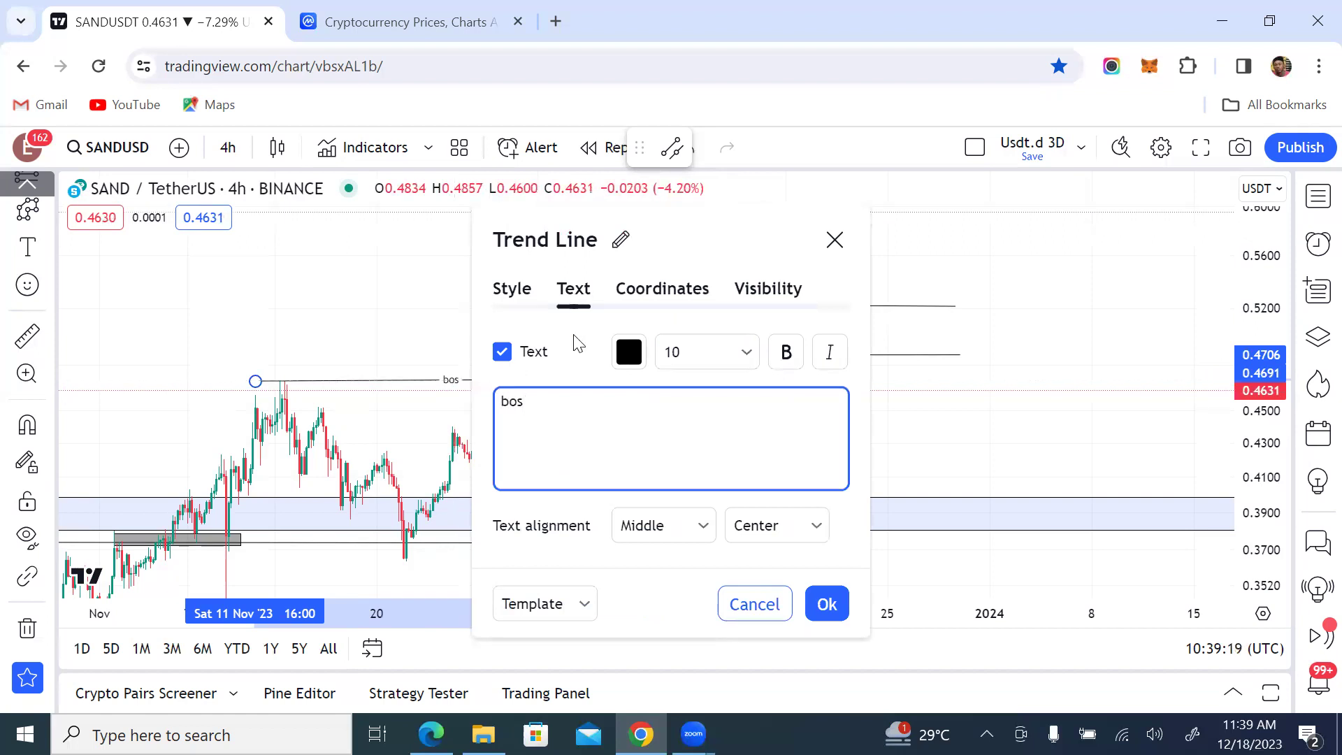
pyautogui.click(828, 606)
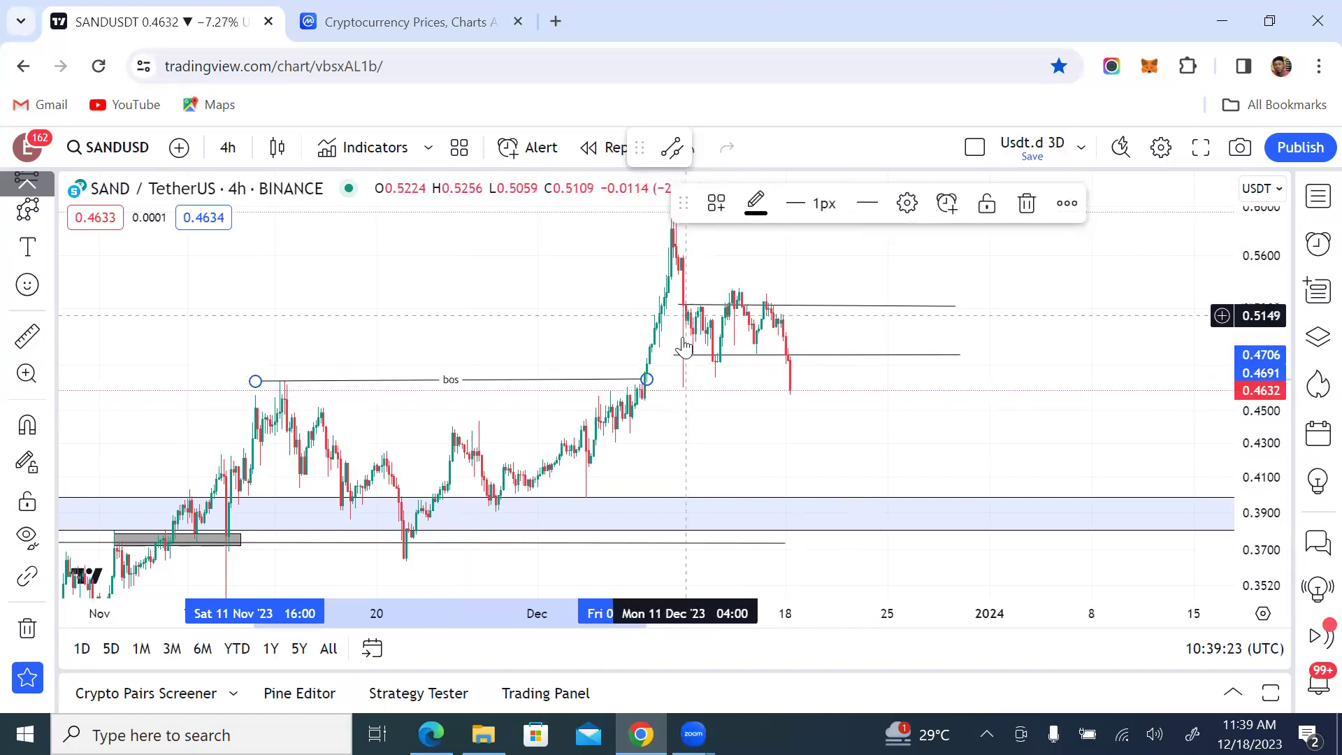
# - Trace the December rise with a temporary arrow starting at about 0.4138, and delete the arrow
pyautogui.scroll(3, 28, 294)
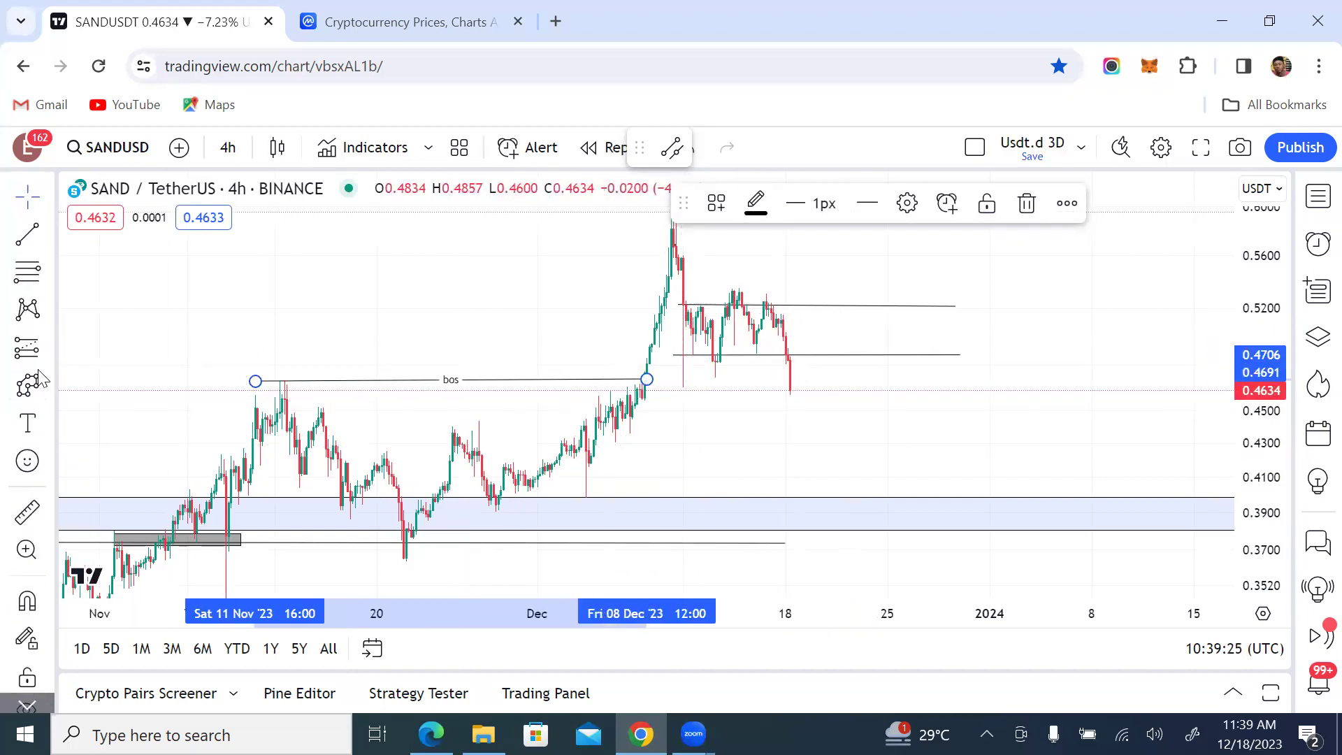
pyautogui.click(48, 386)
pyautogui.click(128, 355)
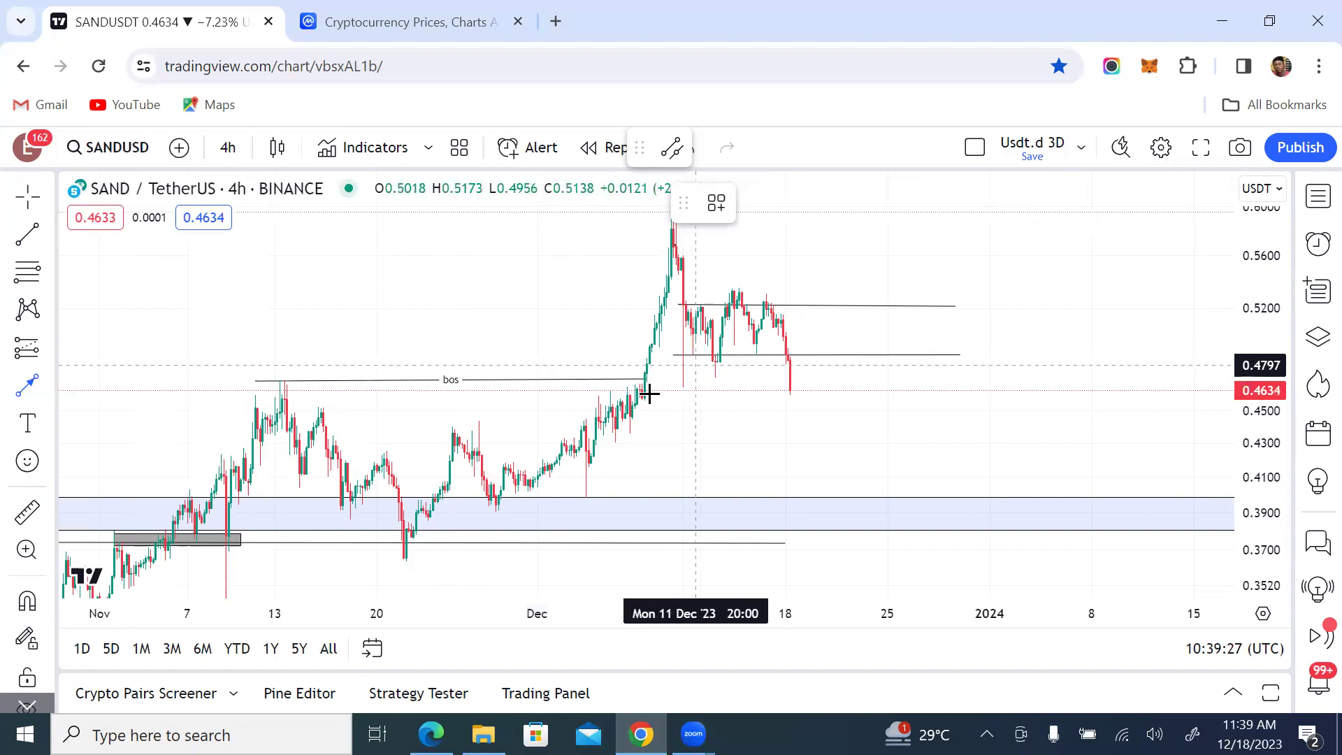
pyautogui.click(561, 470)
pyautogui.click(675, 222)
pyautogui.moveTo(674, 219); pyautogui.dragTo(808, 333)
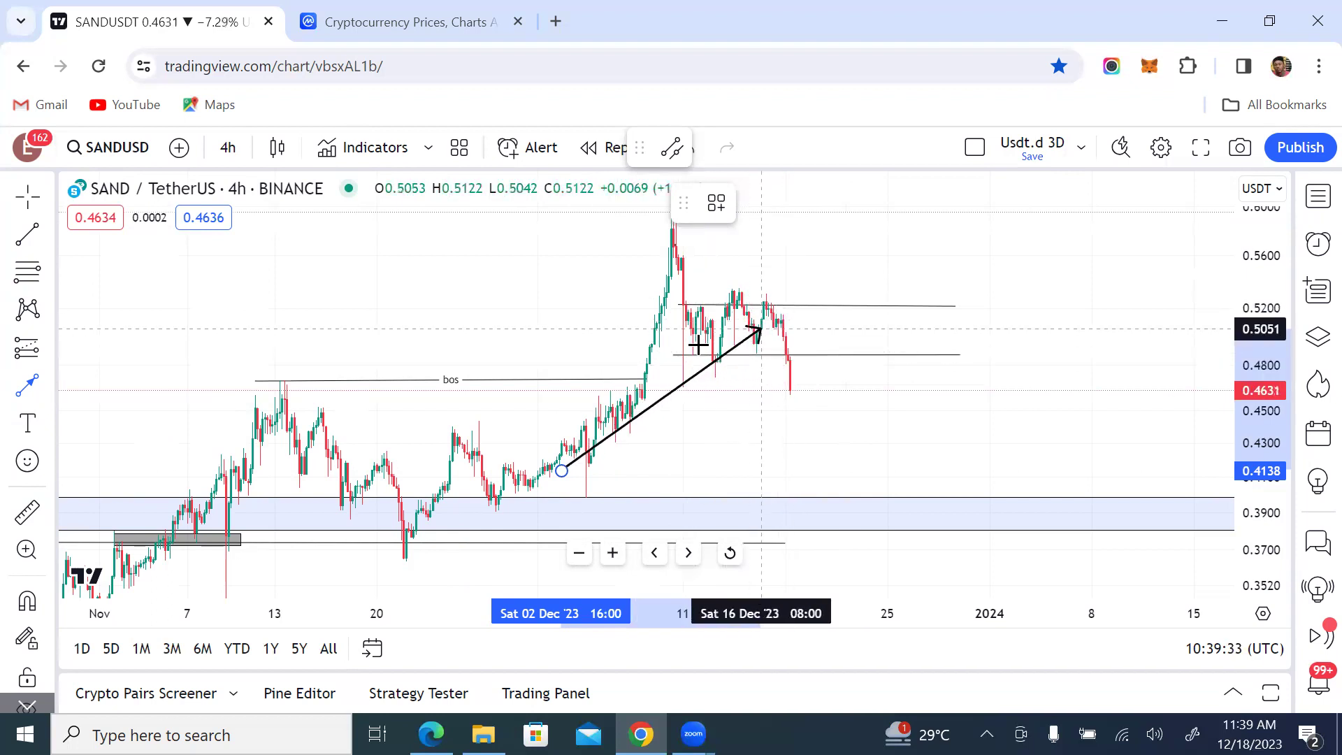
pyautogui.moveTo(697, 344); pyautogui.dragTo(779, 295)
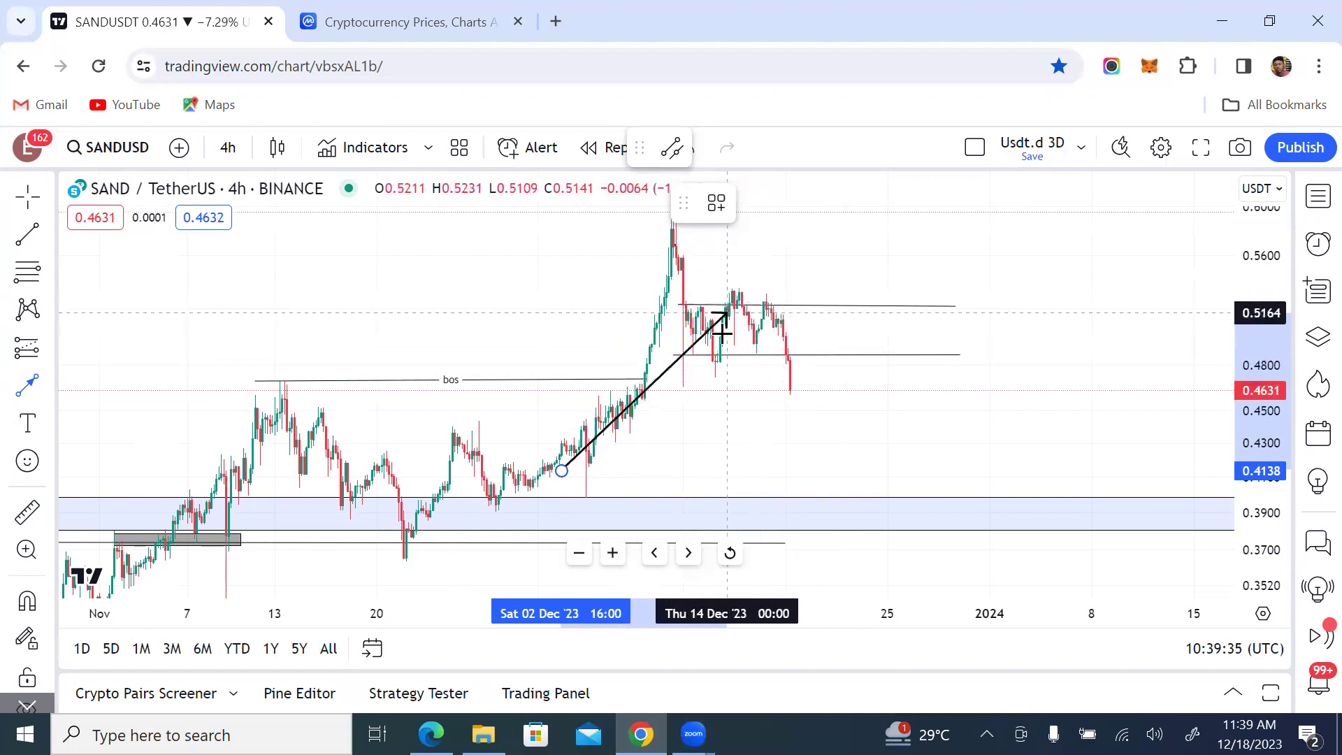
pyautogui.moveTo(722, 332)
pyautogui.mouseDown()
pyautogui.moveTo(727, 366)
pyautogui.moveTo(737, 325)
pyautogui.moveTo(684, 350)
pyautogui.moveTo(772, 321)
pyautogui.moveTo(742, 362)
pyautogui.moveTo(773, 296)
pyautogui.moveTo(719, 368)
pyautogui.moveTo(784, 389)
pyautogui.moveTo(747, 504)
pyautogui.moveTo(719, 479)
pyautogui.moveTo(680, 486)
pyautogui.moveTo(449, 290)
pyautogui.moveTo(467, 280)
pyautogui.mouseUp()
pyautogui.click(1027, 207)
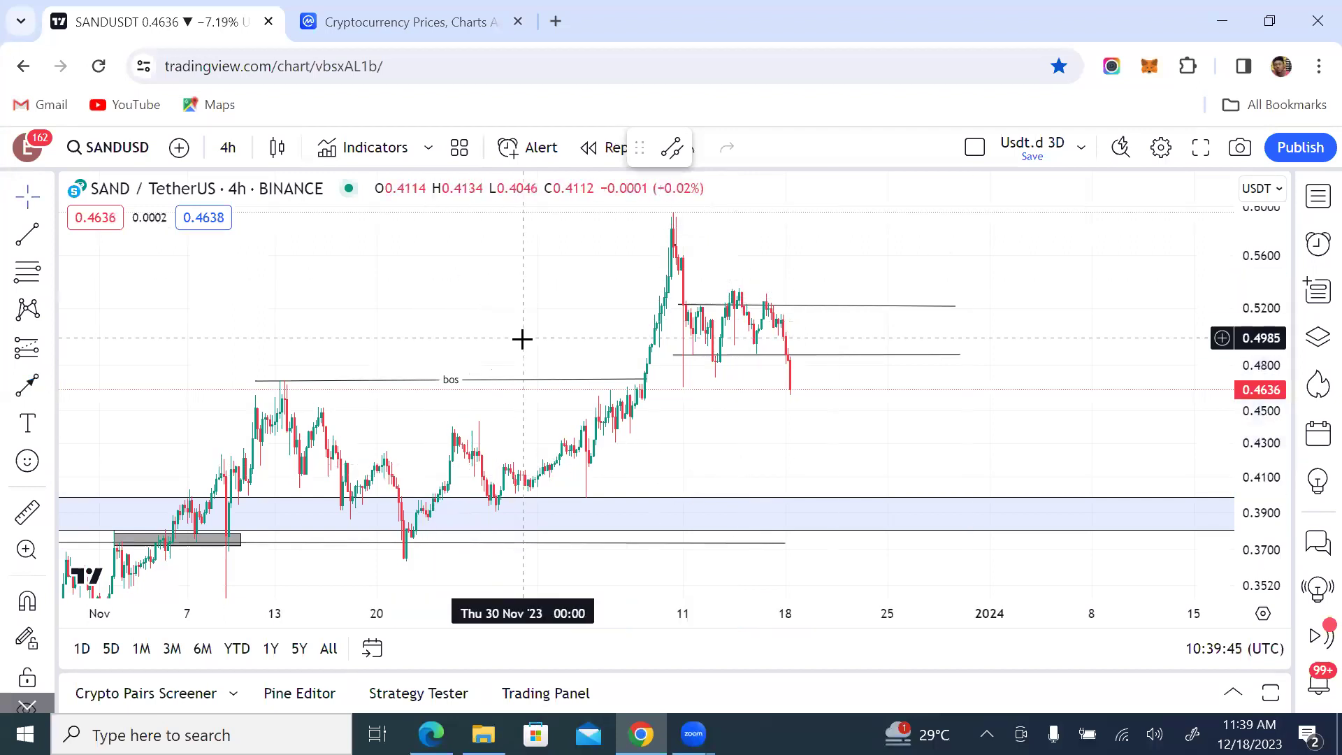
# - Shift the blue demand zone up to span about 0.3862 to 0.4044
pyautogui.scroll(-4, 521, 338)
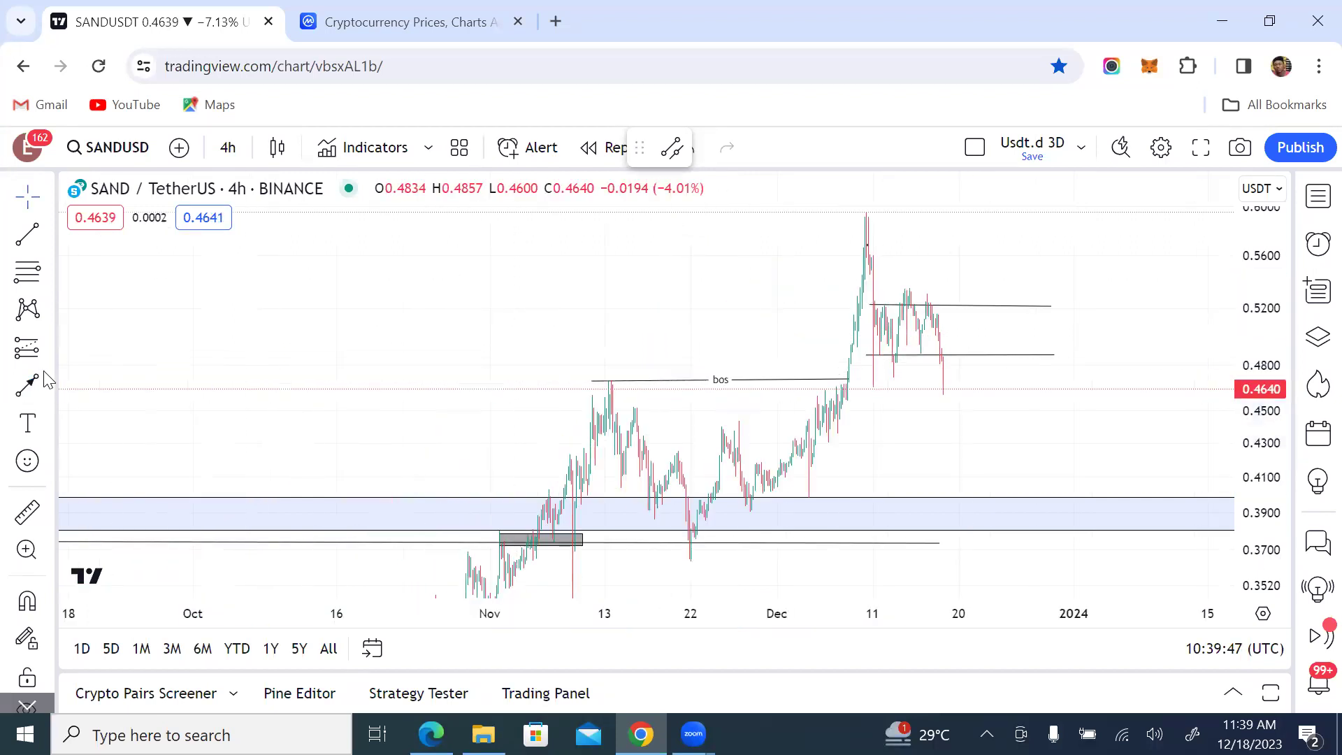
pyautogui.moveTo(976, 504); pyautogui.dragTo(988, 487)
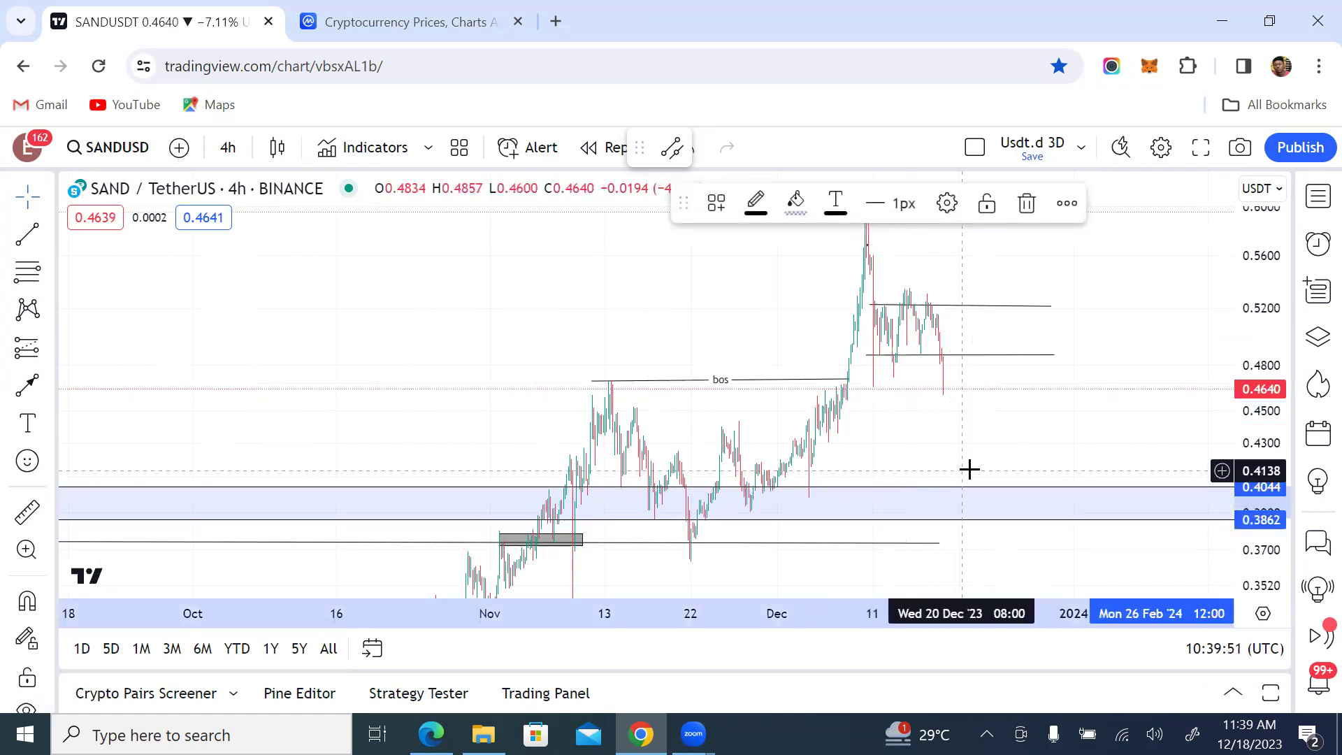
pyautogui.scroll(3, 800, 454)
pyautogui.click(832, 435)
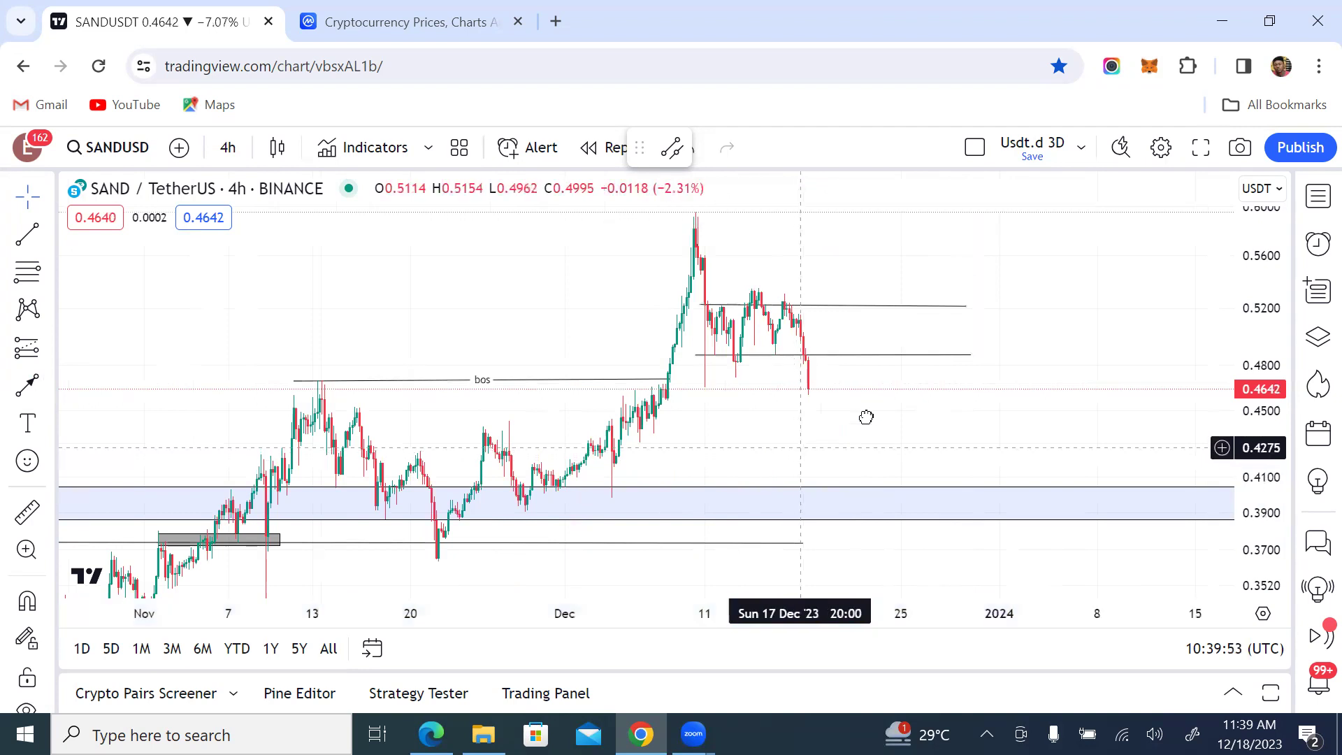
# - Draw a Fibonacci retracement from the 21 November low at about 0.3656 to the December high at 0.5952, and delete it
pyautogui.scroll(-3, 934, 392)
pyautogui.moveTo(1269, 279); pyautogui.dragTo(1268, 332)
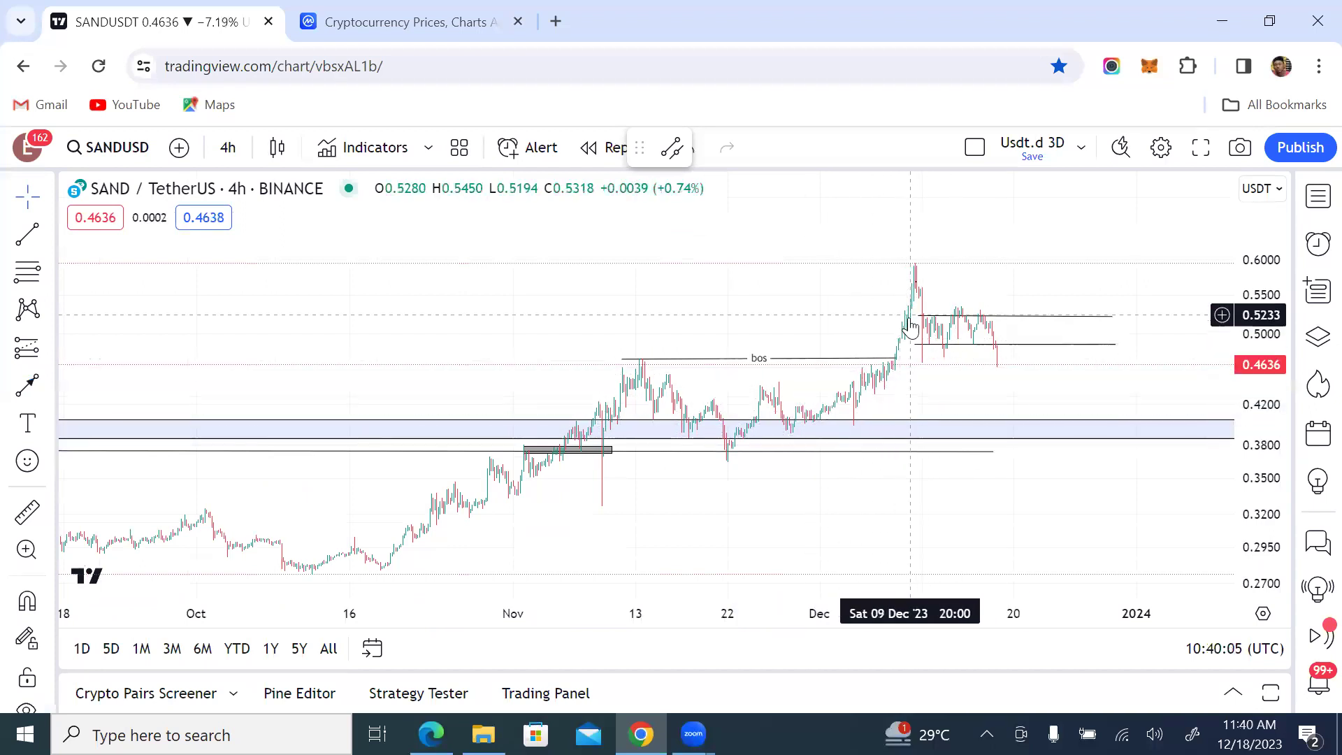
pyautogui.scroll(3, 1003, 374)
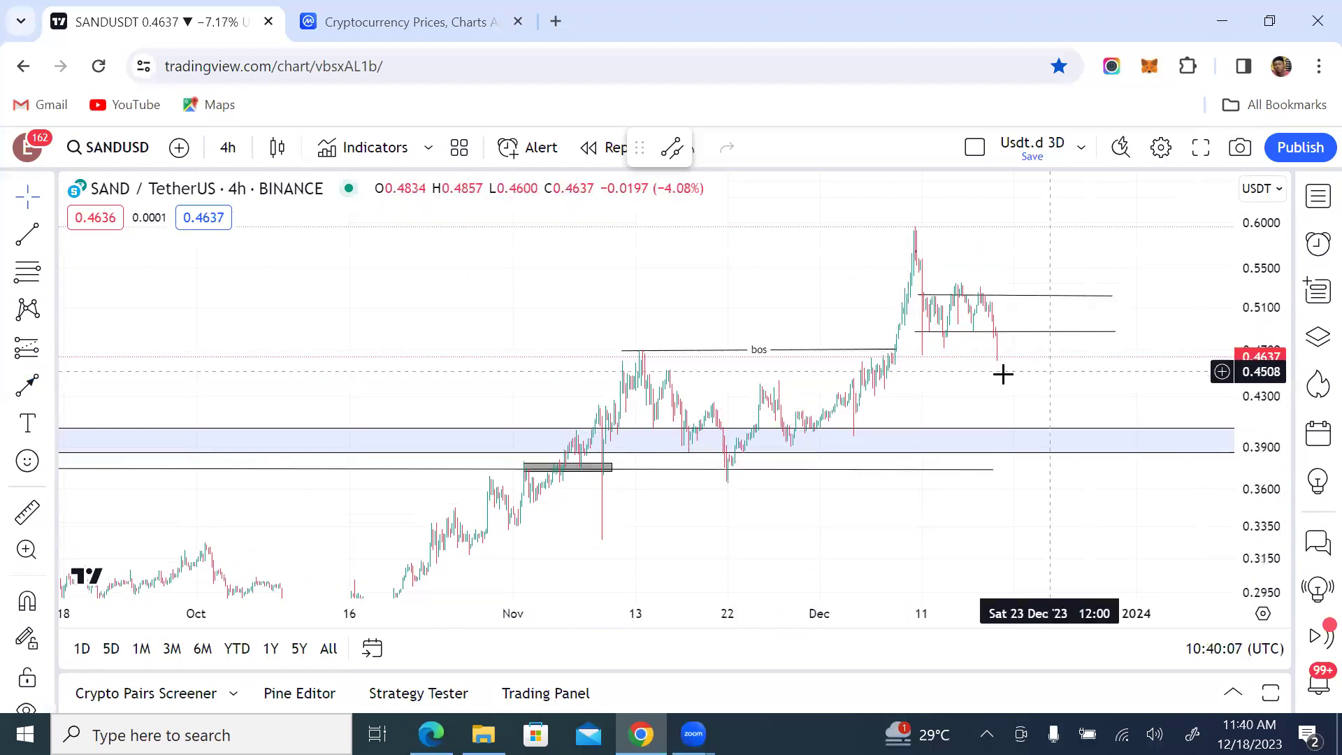
pyautogui.click(26, 272)
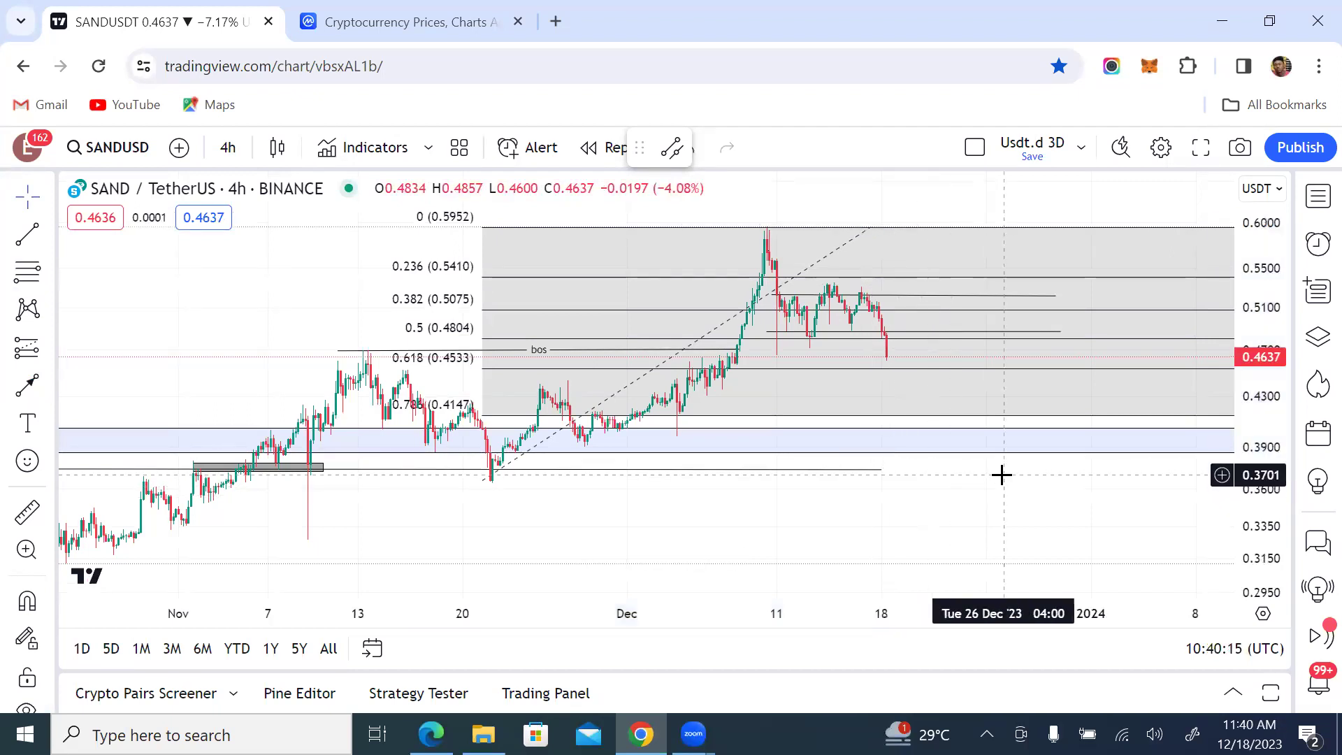
pyautogui.scroll(-4, 1000, 474)
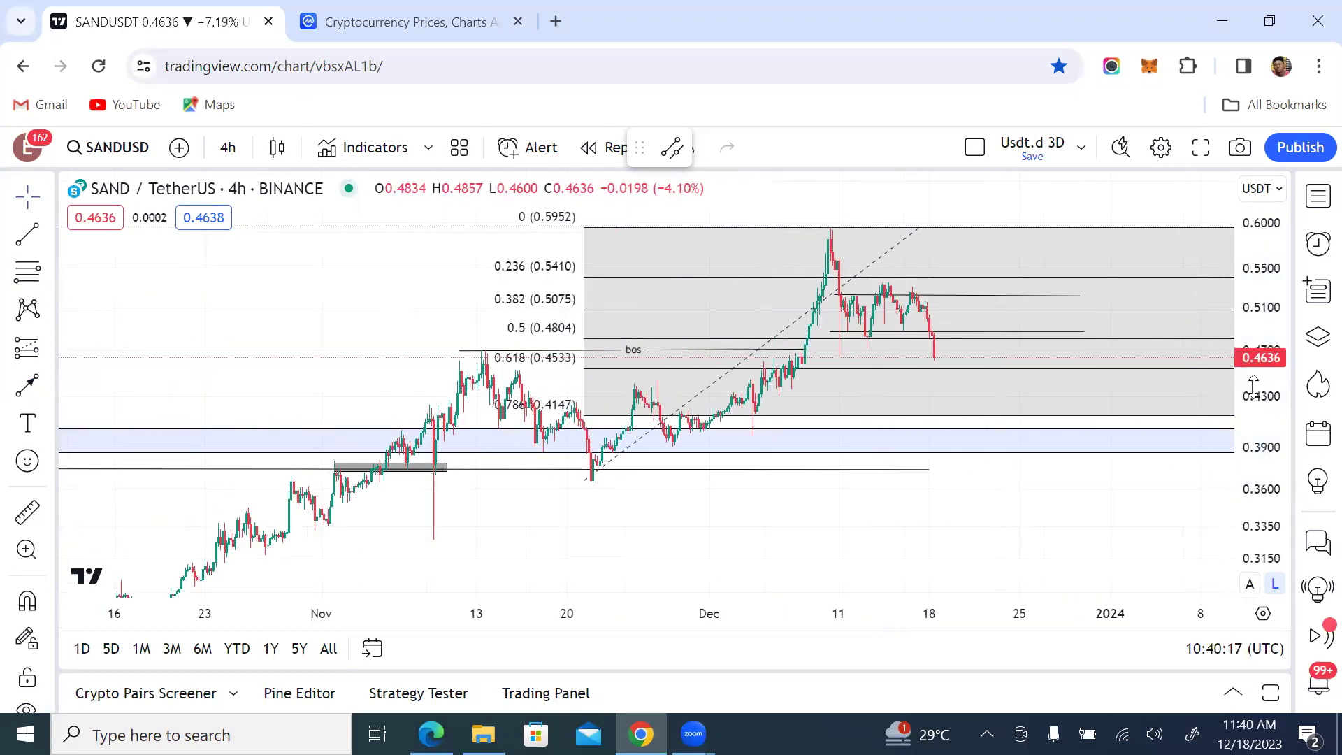
pyautogui.moveTo(1252, 386); pyautogui.dragTo(1253, 377)
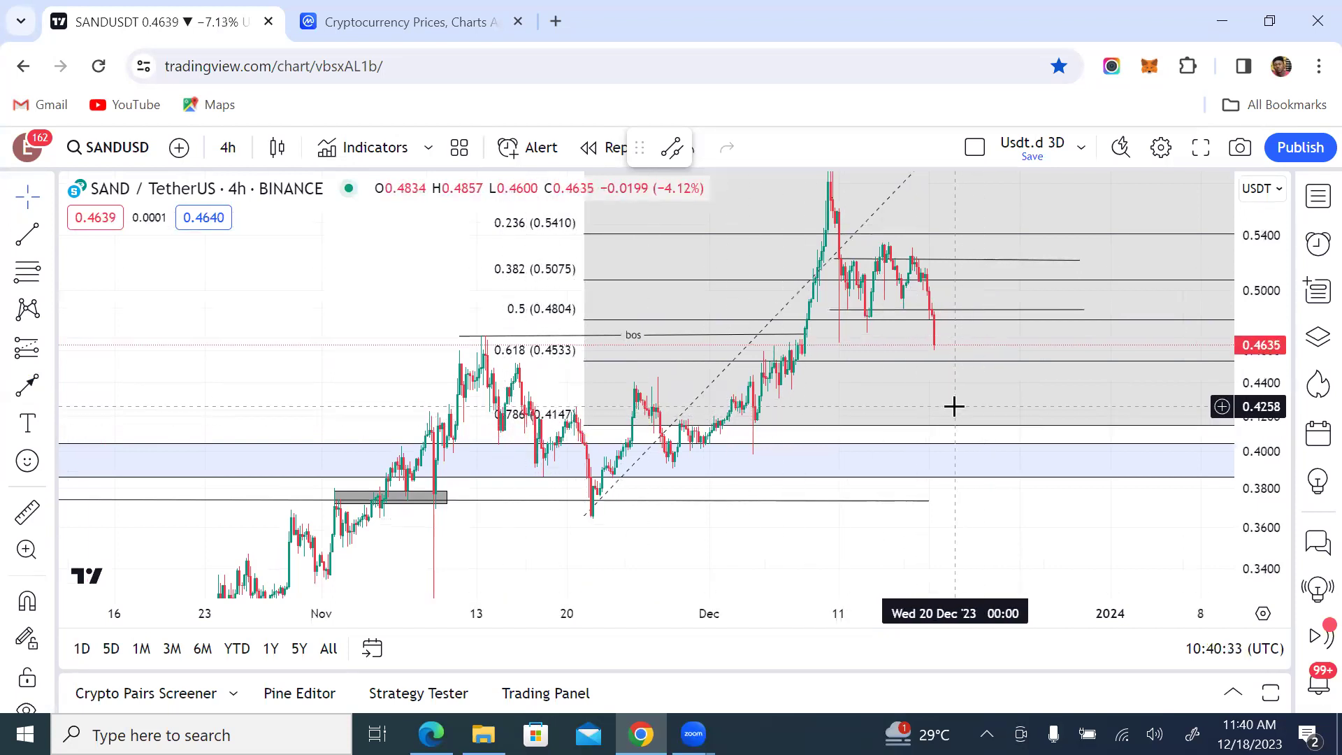
pyautogui.click(989, 437)
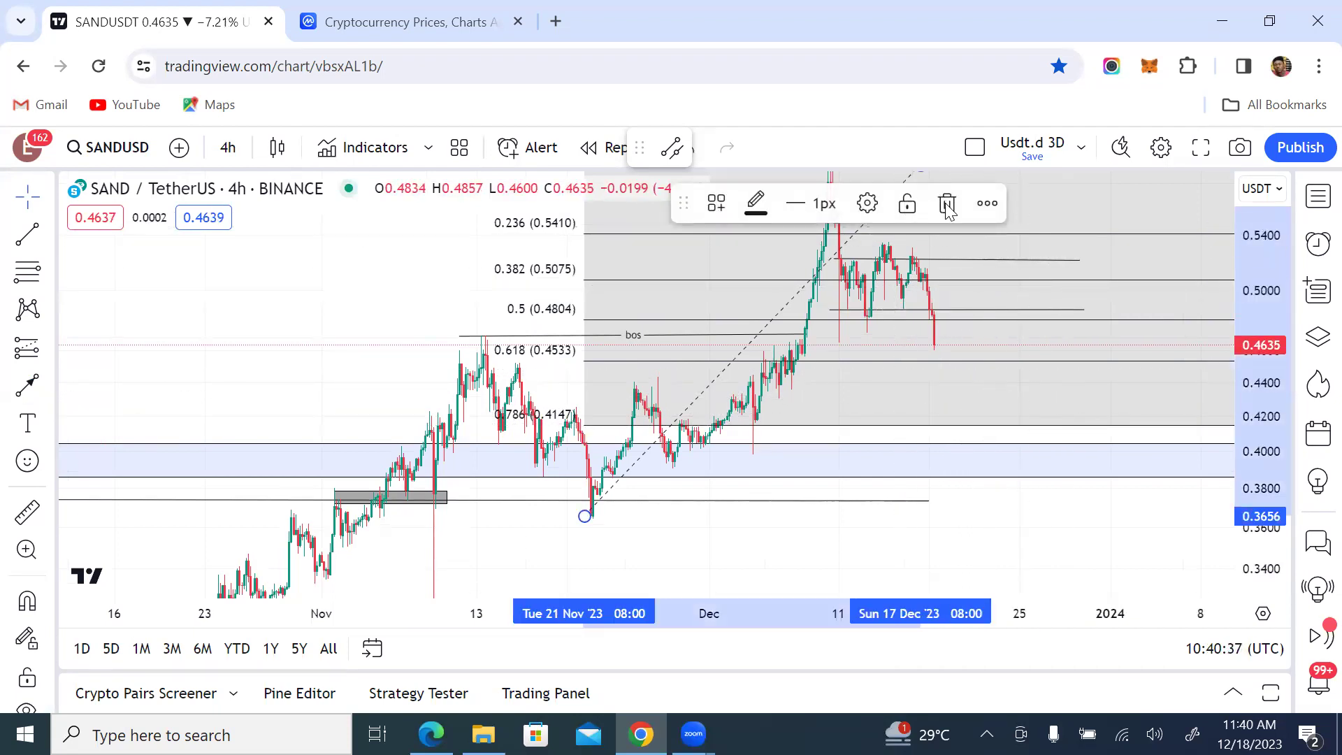
pyautogui.click(947, 204)
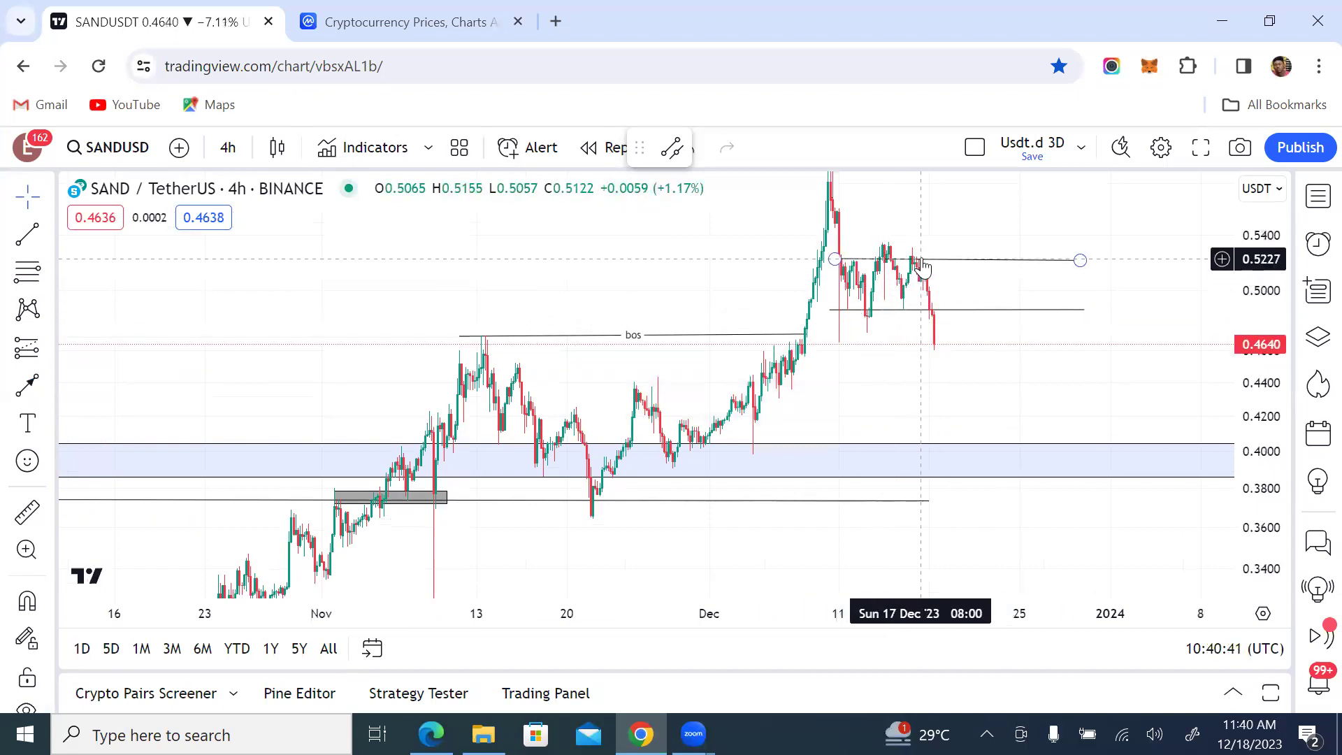
# - Raise the upper line of the December range to about 0.5256
pyautogui.moveTo(922, 267); pyautogui.dragTo(916, 254)
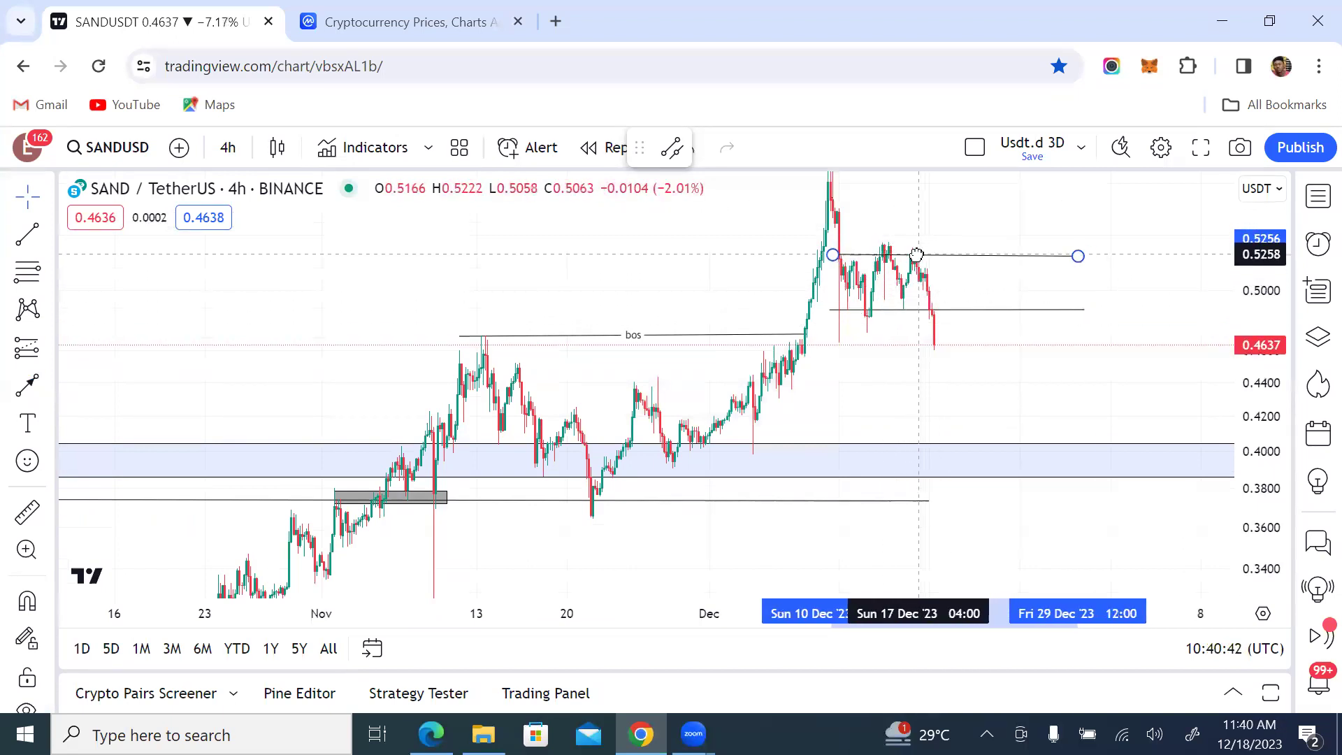
pyautogui.click(954, 232)
pyautogui.scroll(2, 1031, 301)
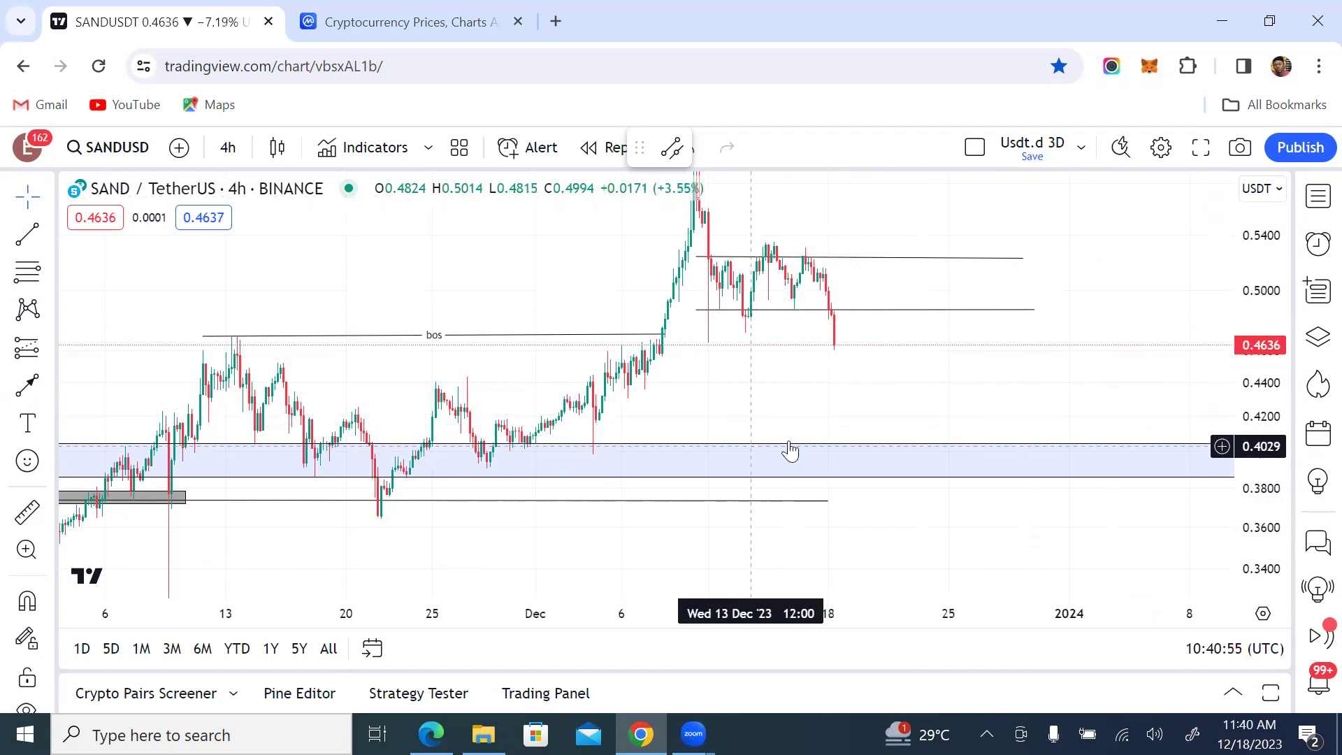
# - Examine the price action from October to mid-December against the bos line, the demand zone and the December range
pyautogui.scroll(-3, 929, 356)
pyautogui.scroll(-3, 1261, 250)
pyautogui.scroll(-2, 1261, 249)
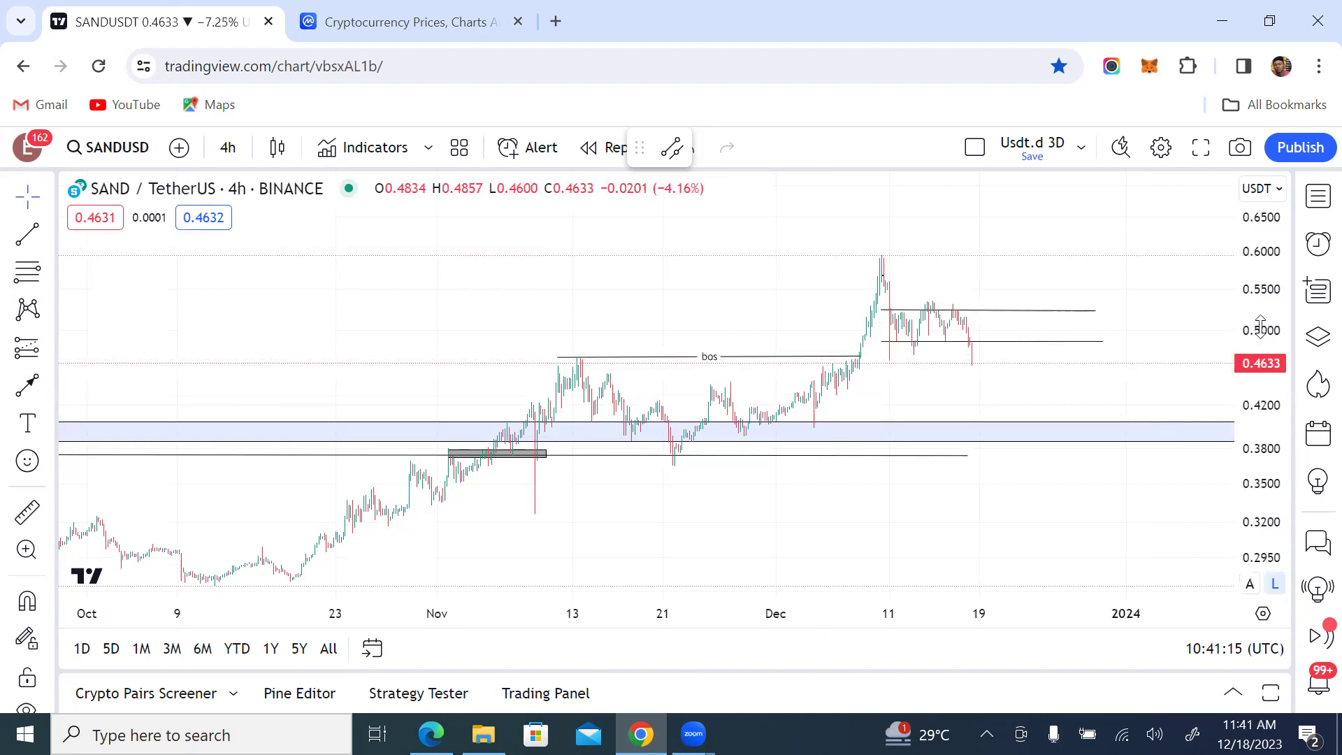
pyautogui.moveTo(1263, 333); pyautogui.dragTo(1262, 329)
pyautogui.hscroll(4, 965, 375)
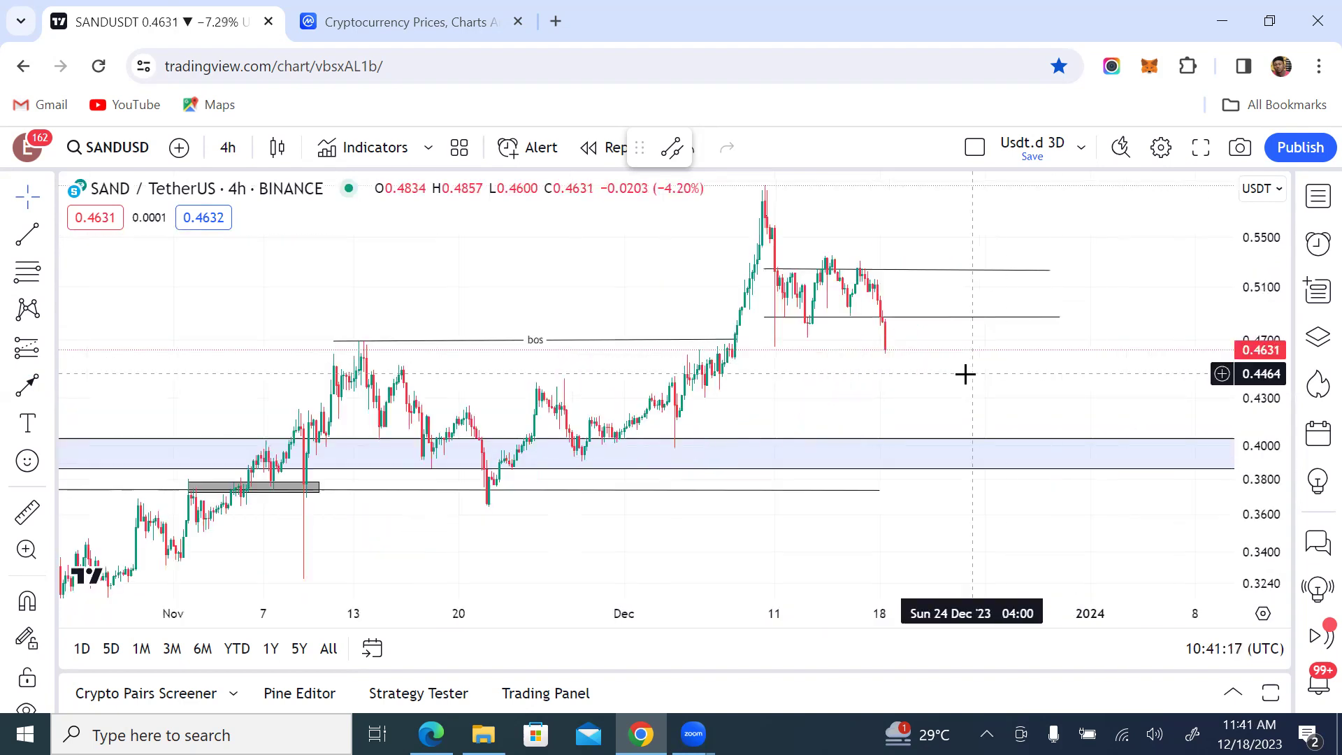
pyautogui.hscroll(-2, 929, 387)
pyautogui.moveTo(1263, 218); pyautogui.dragTo(1264, 225)
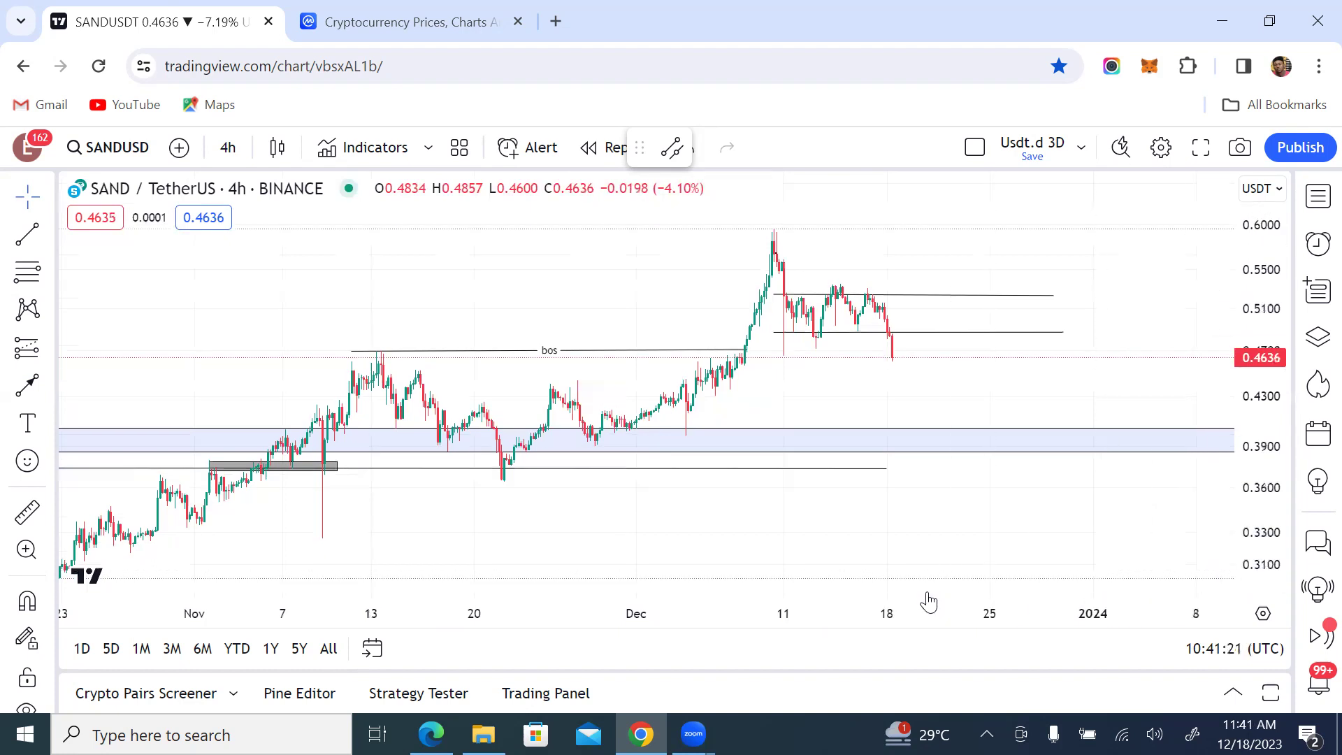